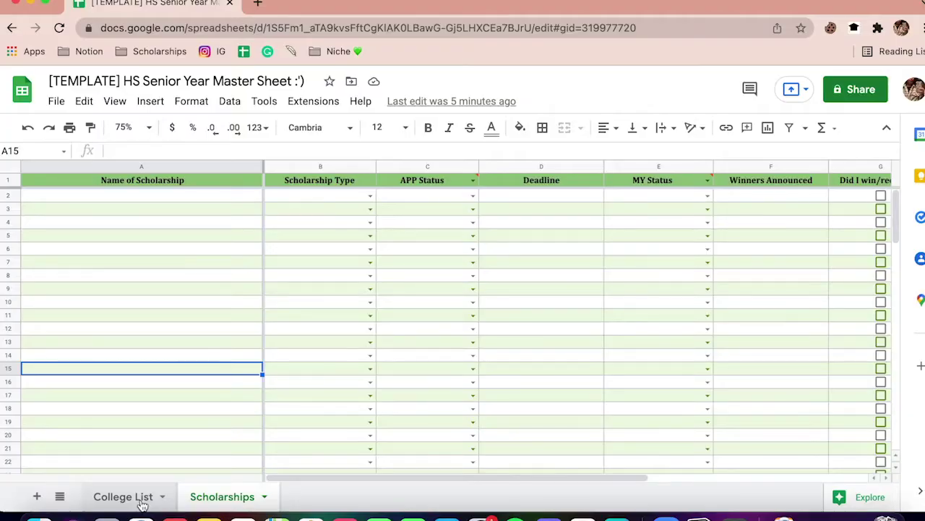
Look over the College List sheet's Kean University example row and its College Site entry
left_click(143, 504)
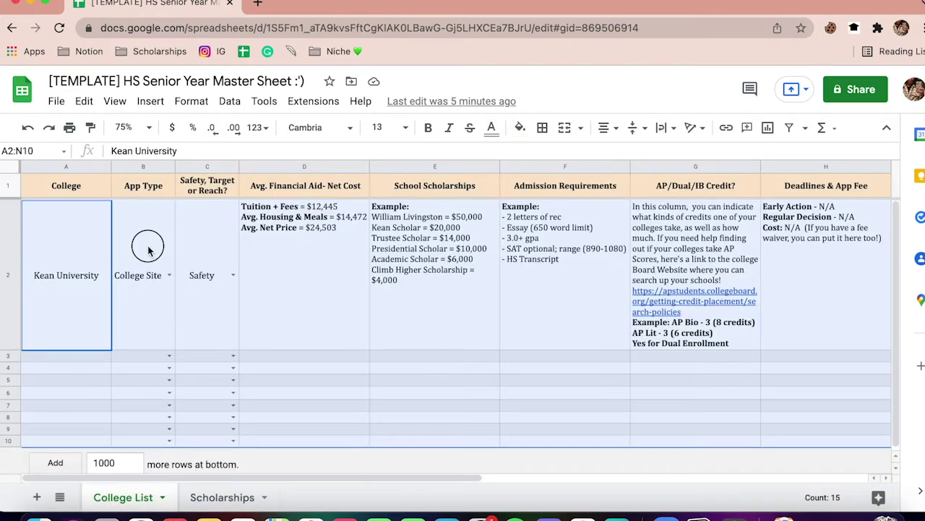
left_click(148, 251)
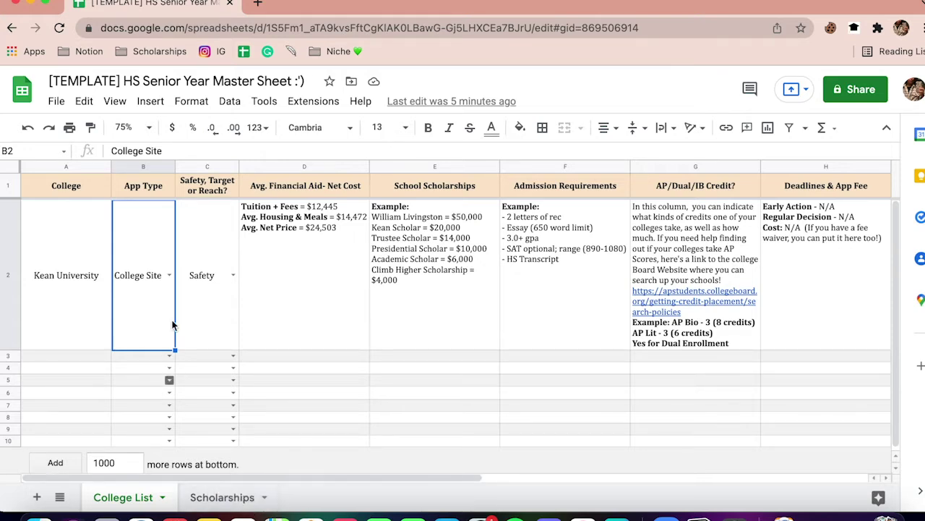
left_click(74, 269)
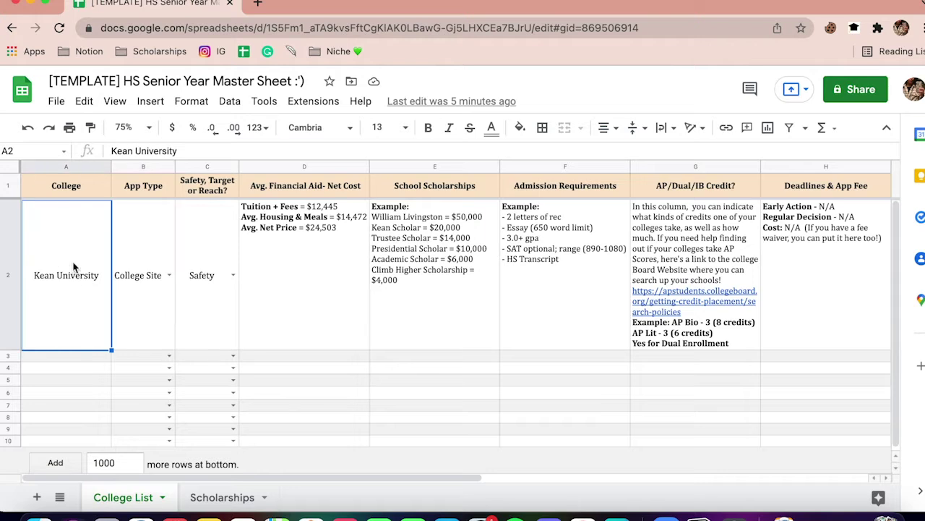
key("Right")
key("Right")
key("Right")
key("Right")
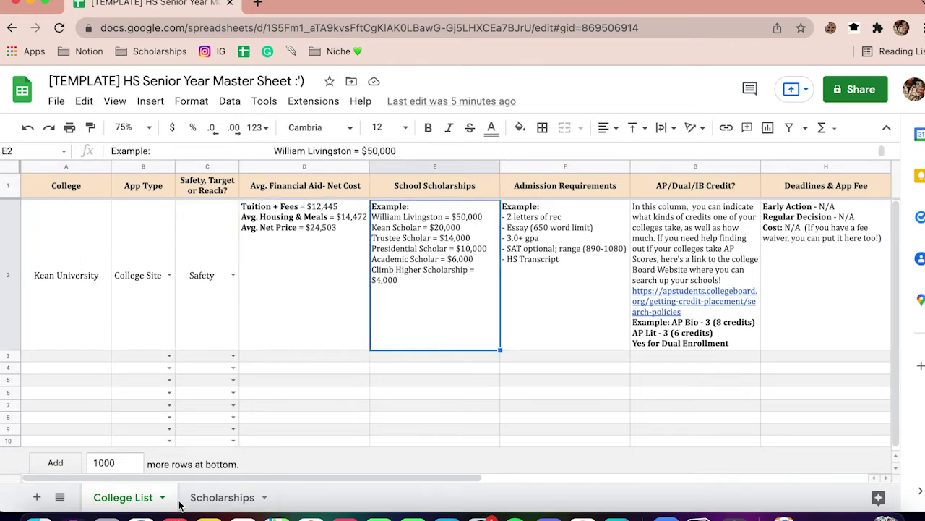
Browse the Scholarships sheet, making cell A4 bold, then return to College List
left_click(215, 505)
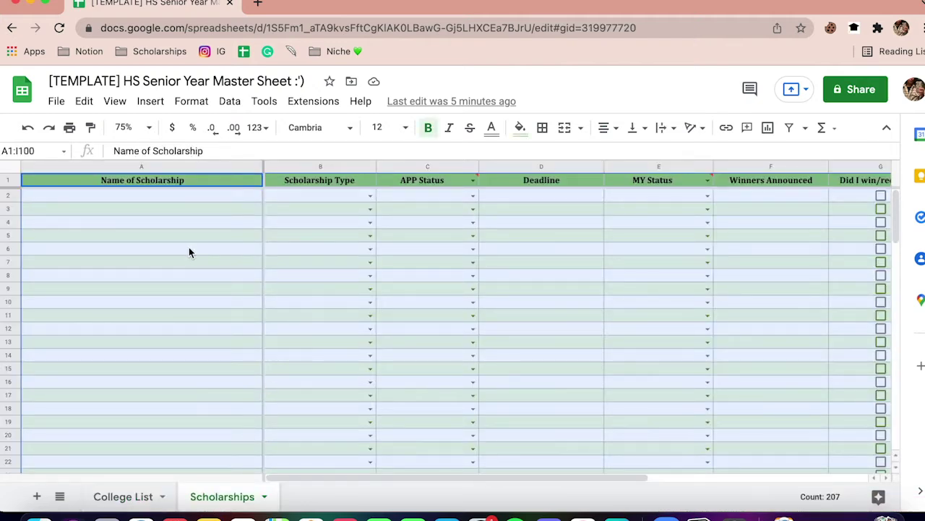
left_click(185, 246)
key("Up")
key("Up")
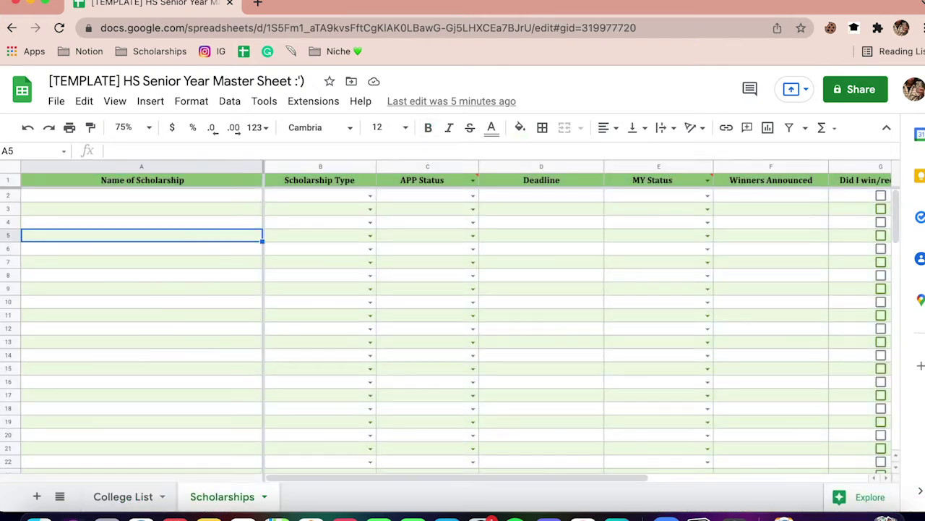
key("super+b")
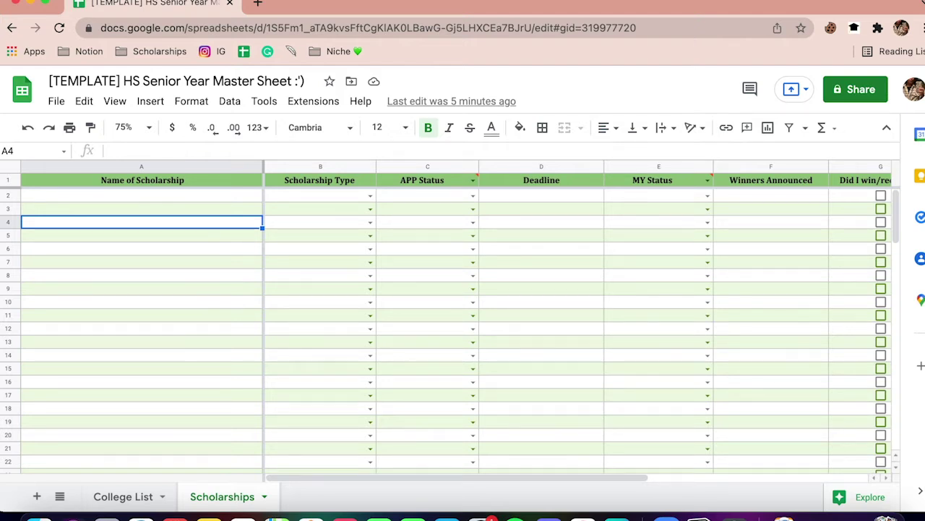
left_click(541, 222)
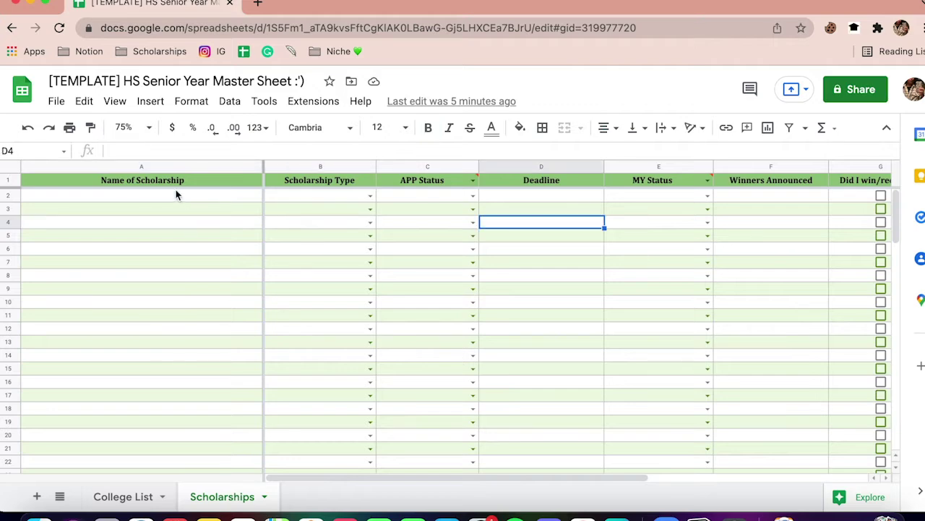
left_click(123, 497)
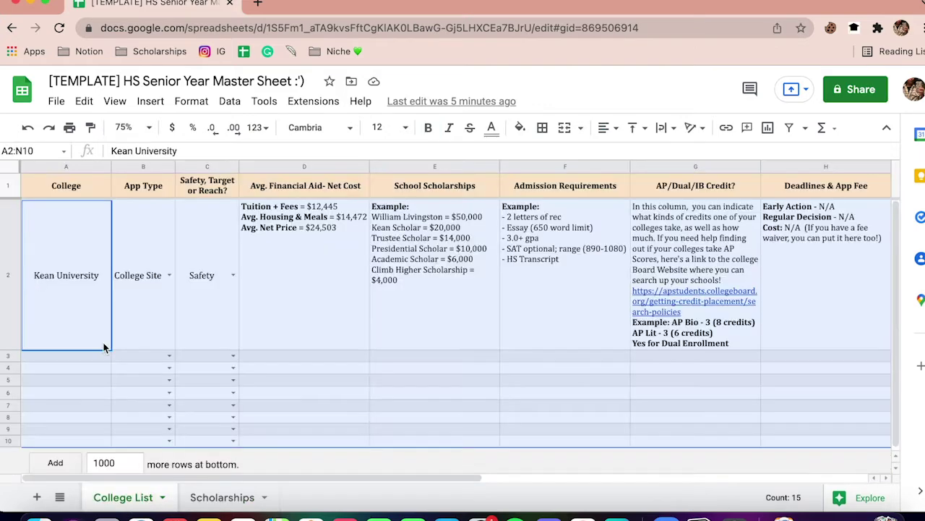
left_click(61, 258)
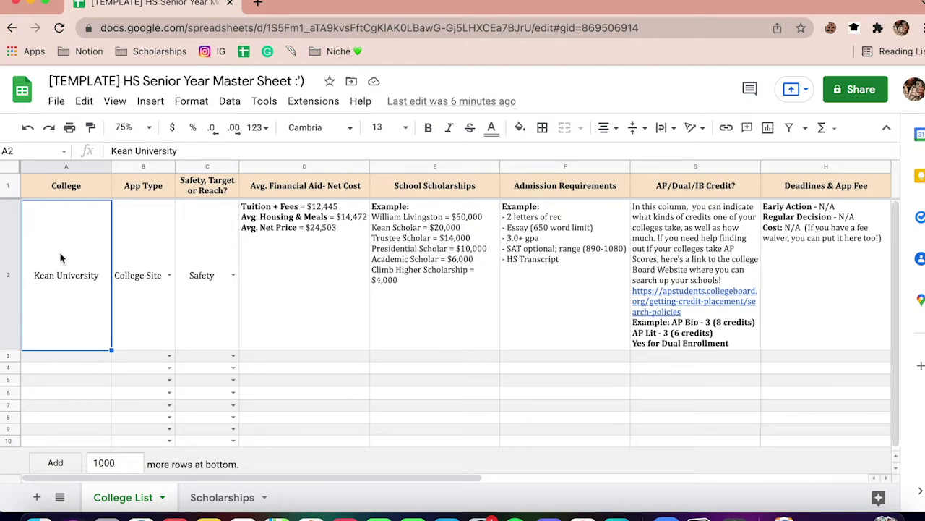
left_click(70, 189)
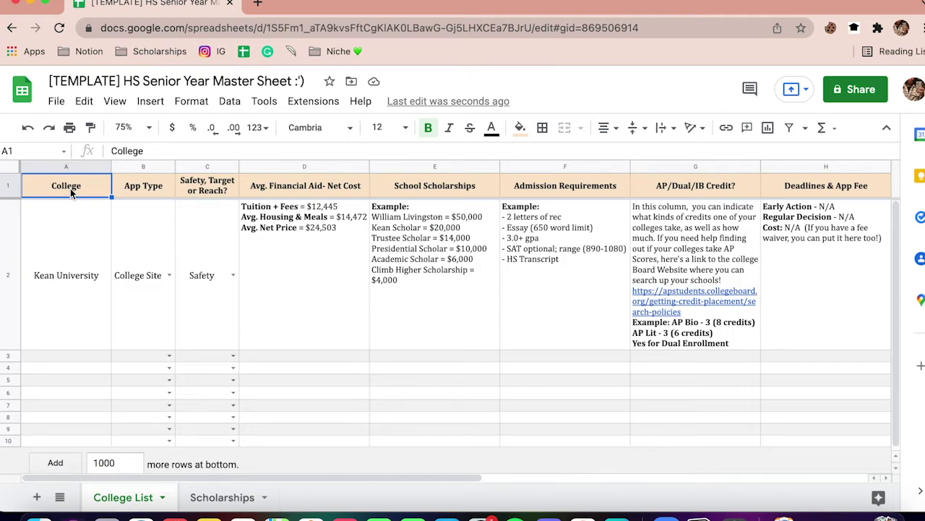
key("Right")
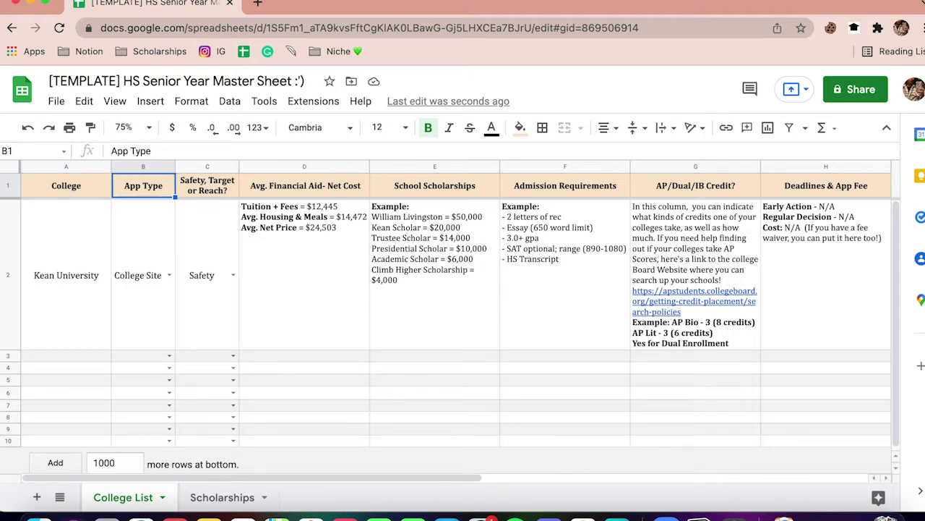
left_click(171, 276)
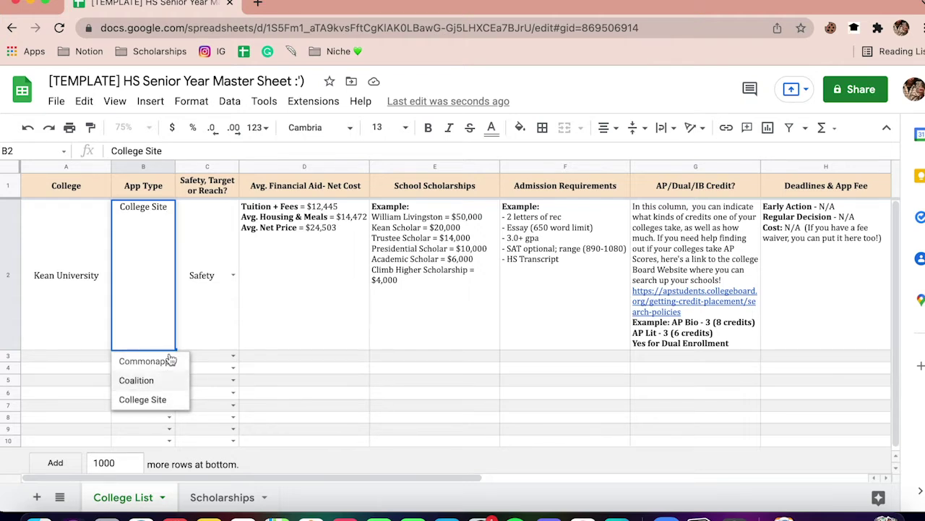
left_click(89, 228)
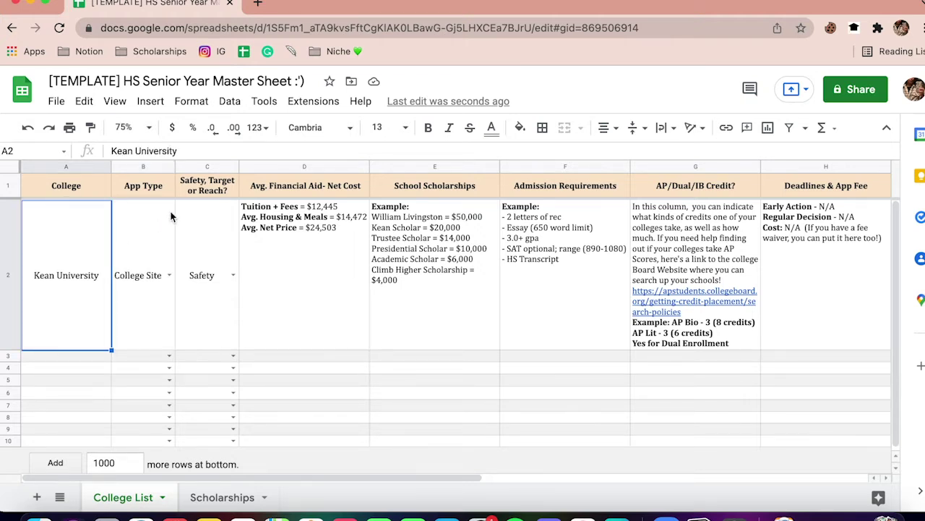
left_click(148, 185)
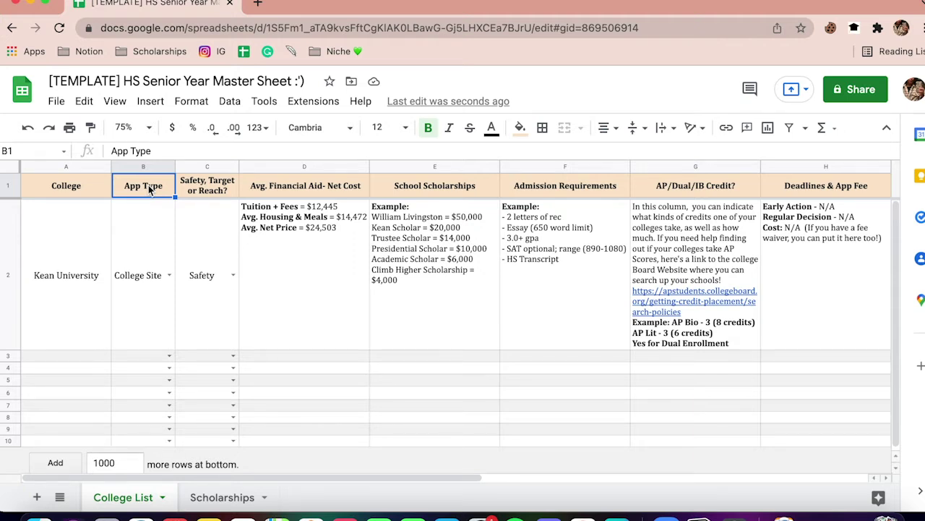
key("Right")
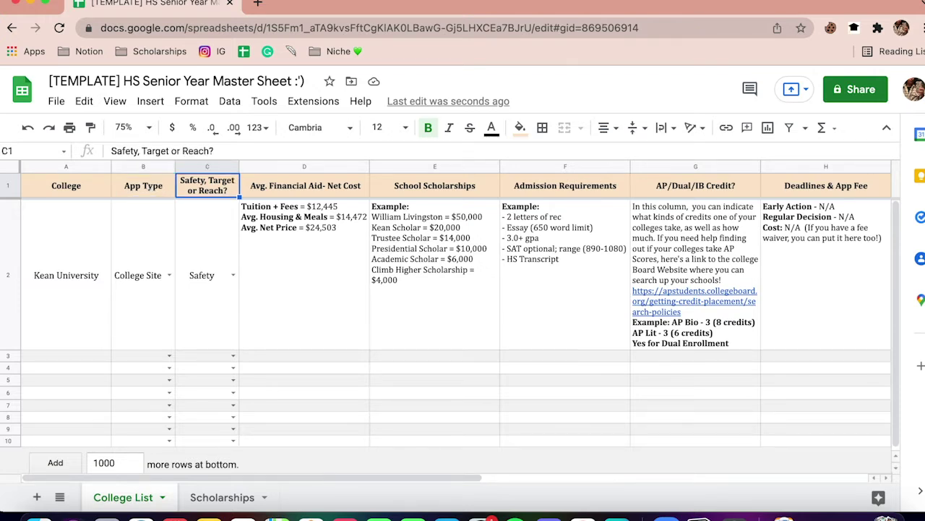
left_click(233, 275)
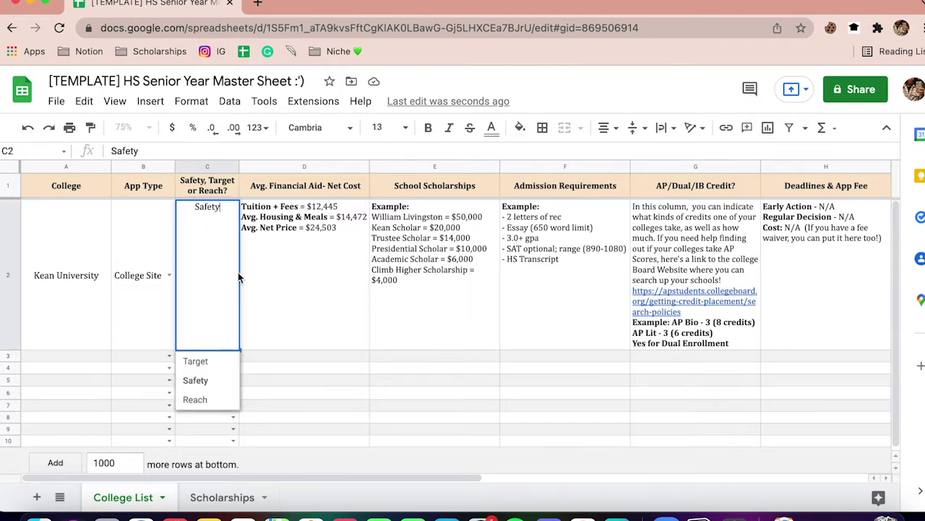
left_click(222, 184)
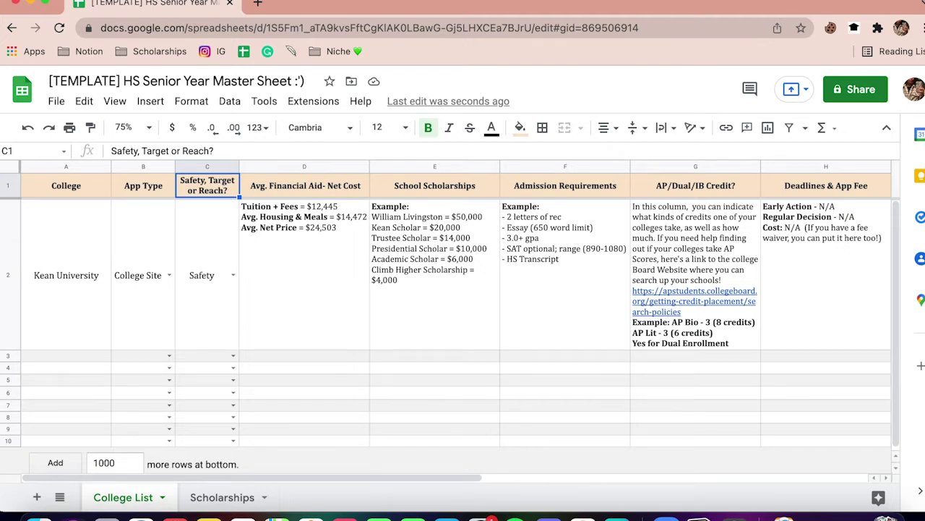
key("Down")
left_click(272, 187)
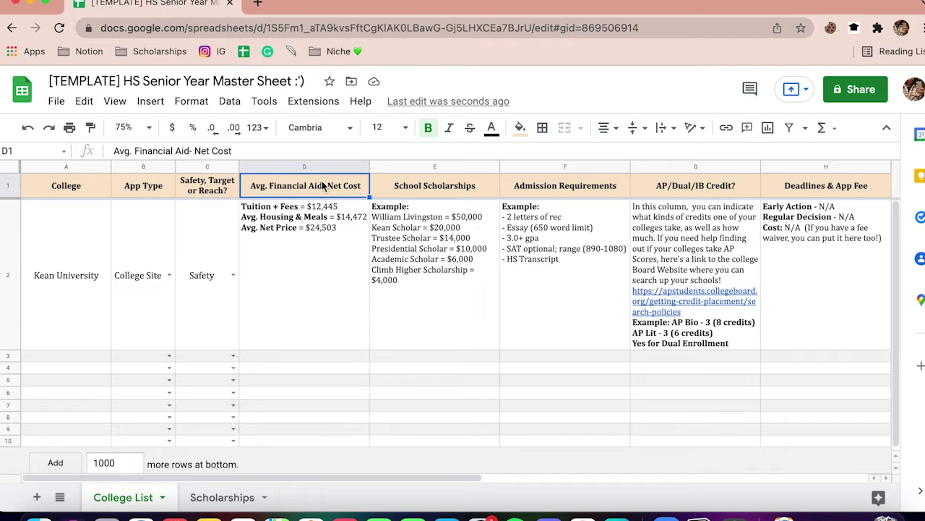
key("Down")
key("Up")
key("Left")
key("Right")
key("Down")
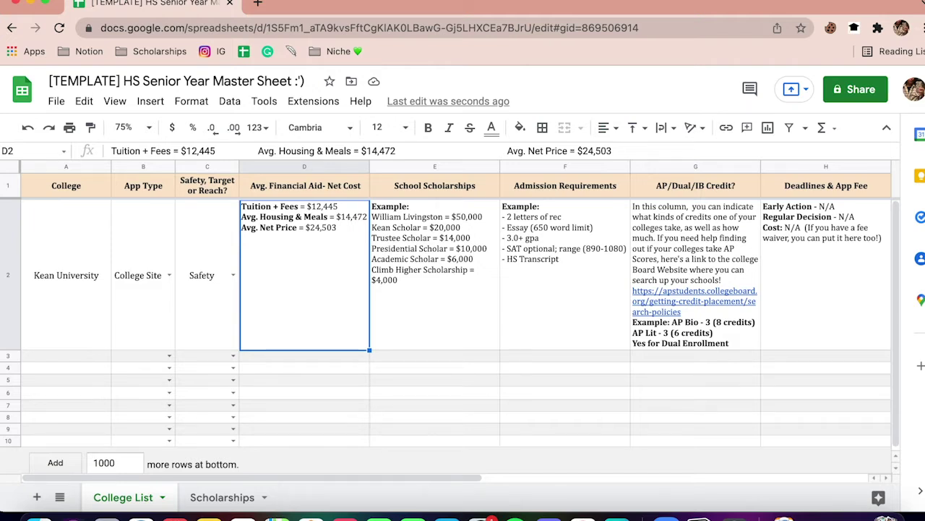
key("Up")
key("Down")
left_click(434, 185)
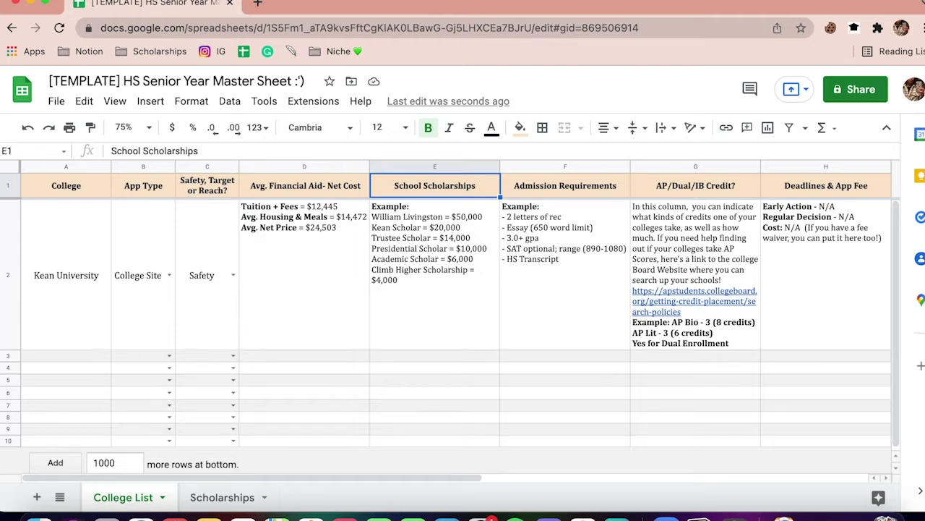
left_click(564, 275)
left_click(565, 185)
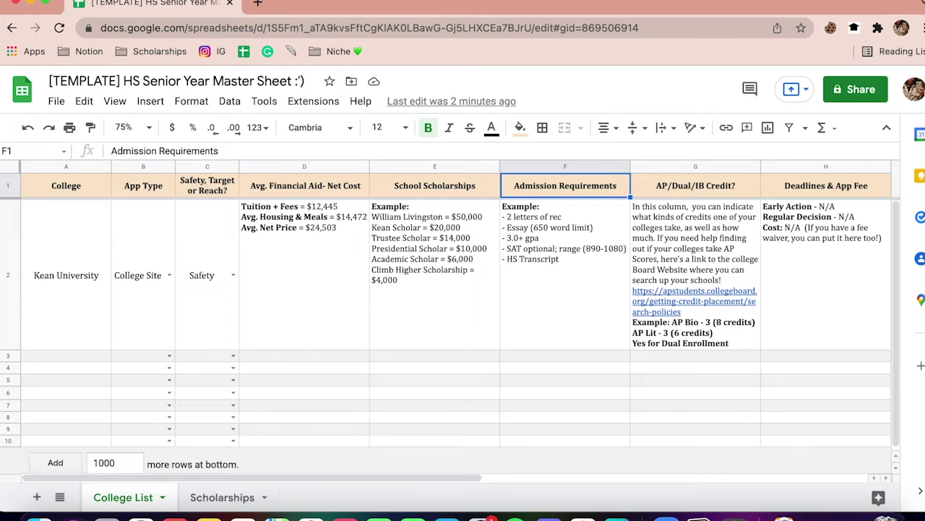
left_click(695, 185)
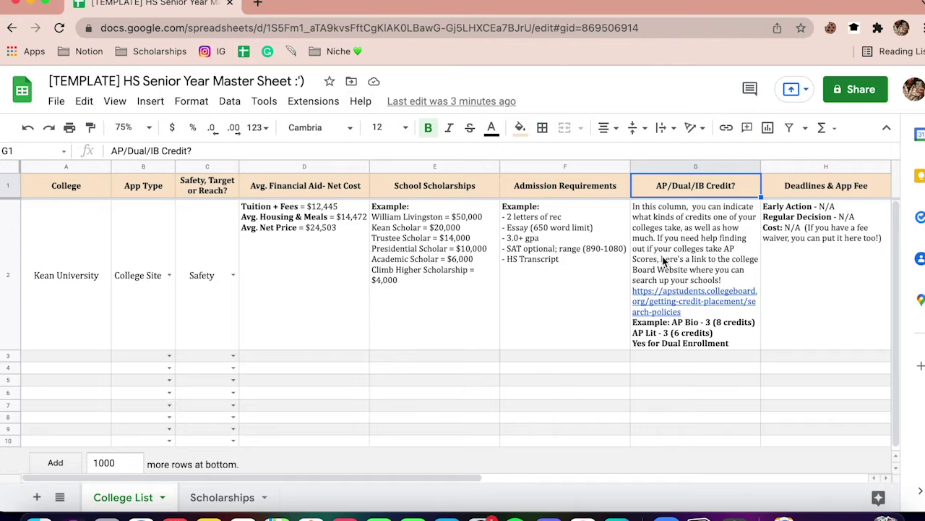
Open the College Board AP Credit Policy Search link in a new tab and view its course list
left_click(686, 301)
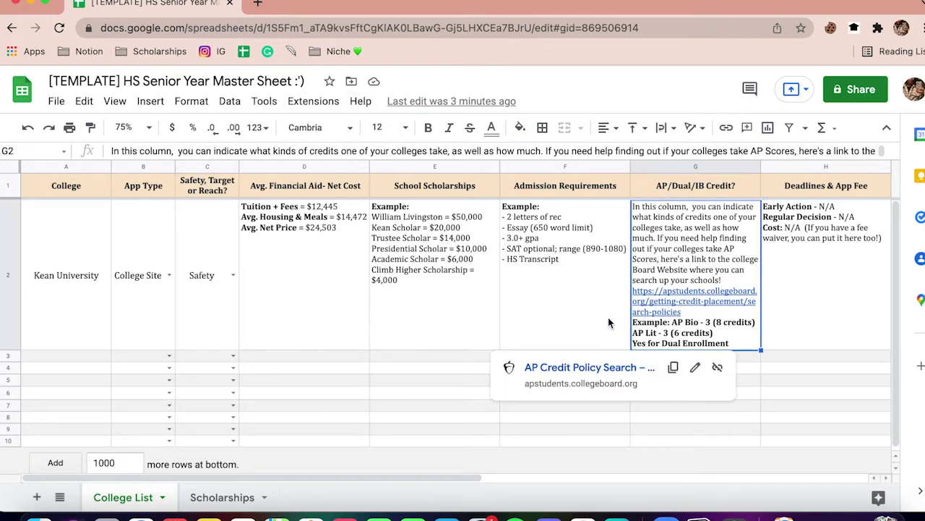
left_click(571, 366)
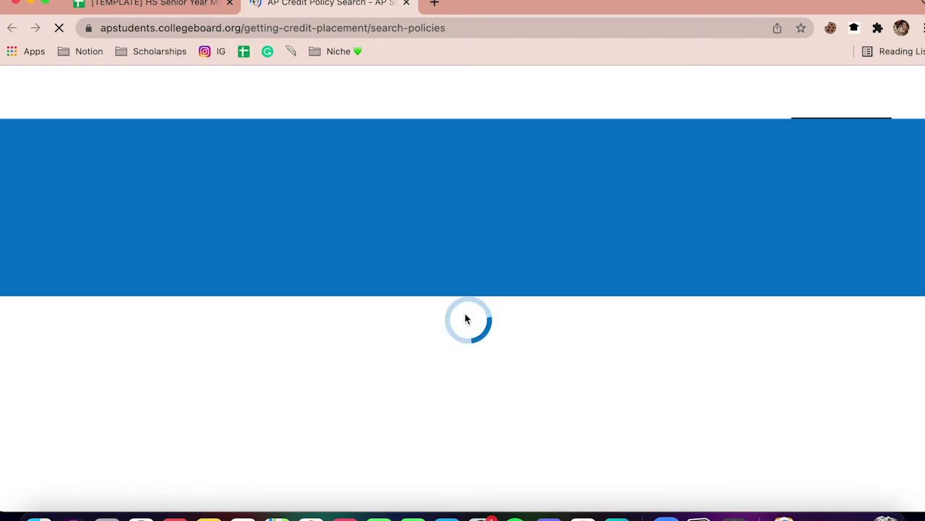
scroll(456, 343, "down", 3)
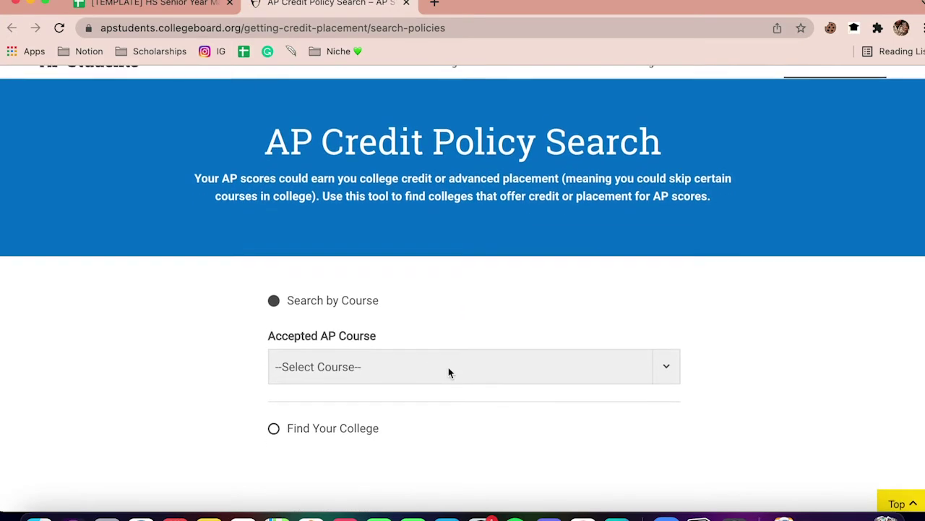
left_click(388, 353)
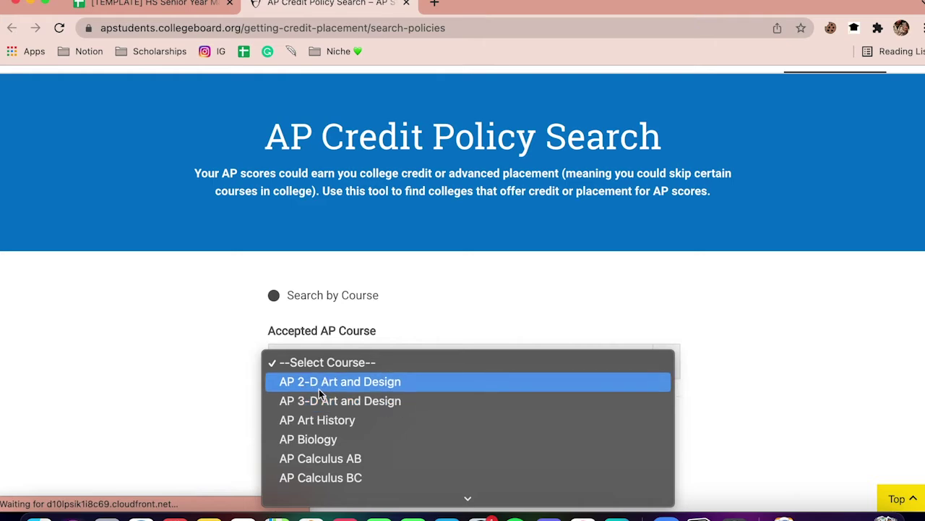
left_click(163, 8)
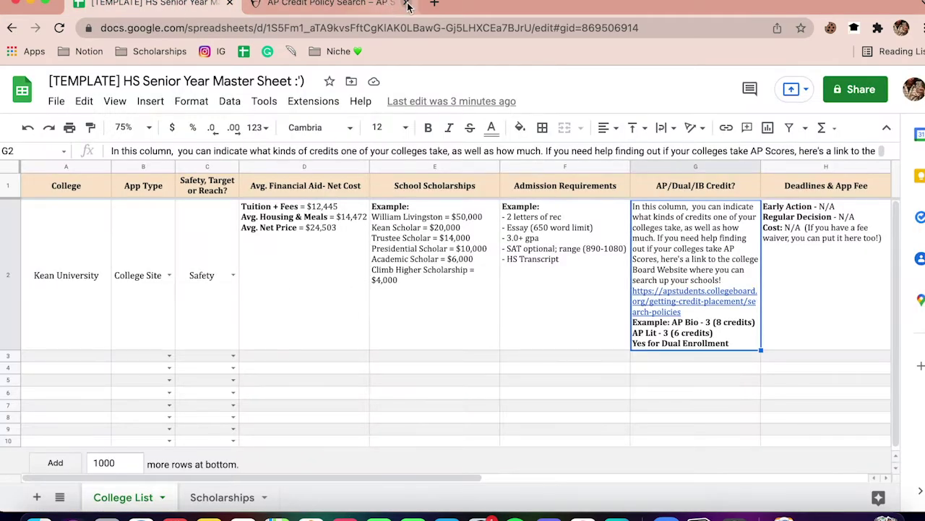
left_click(689, 207)
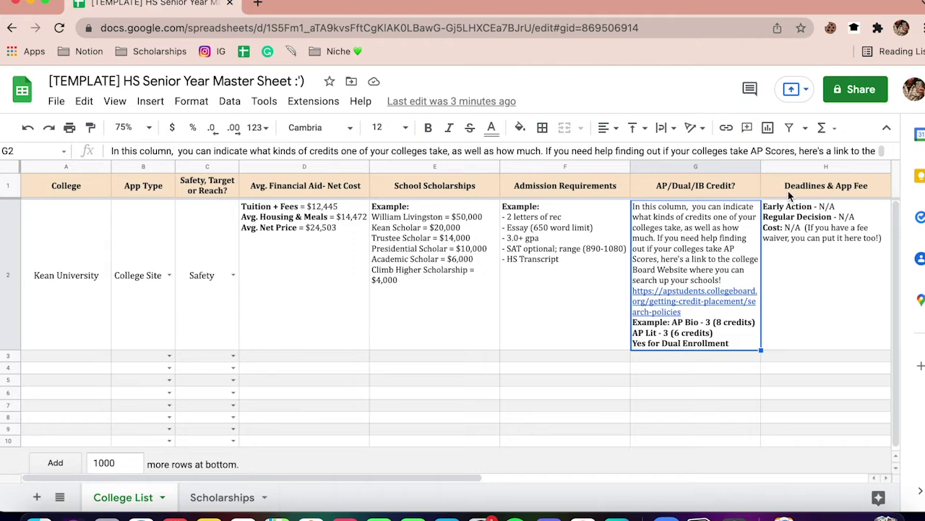
Inspect the Deadlines & App Fee and Admissions Counselor headers and their example cells
key("Right")
left_click(735, 185)
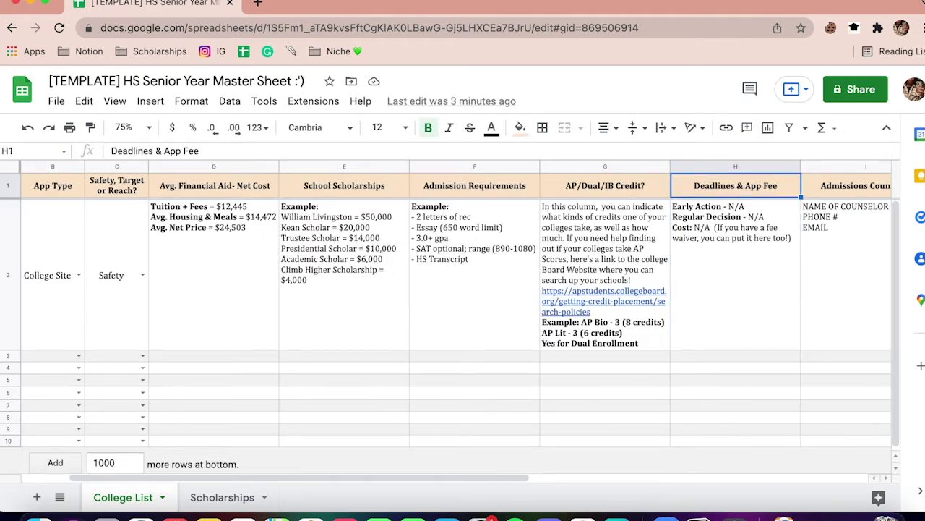
left_click(735, 274)
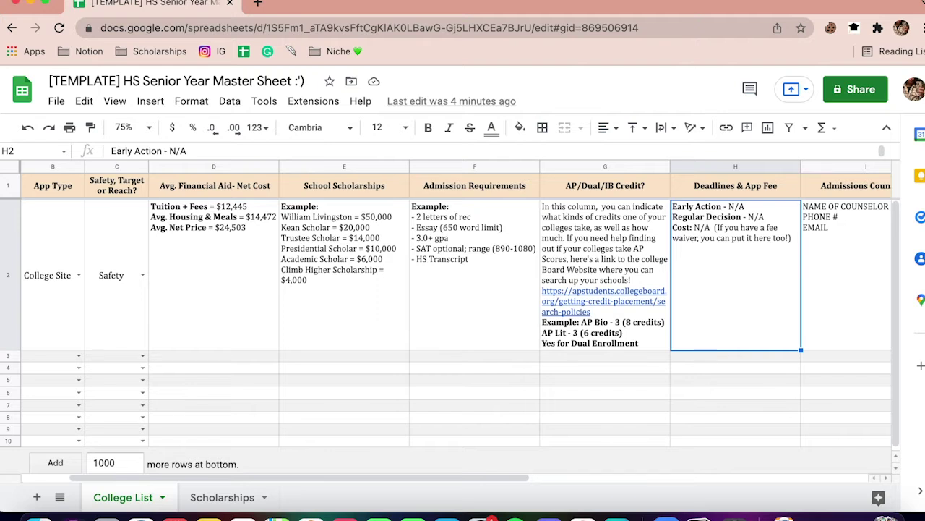
left_click(853, 185)
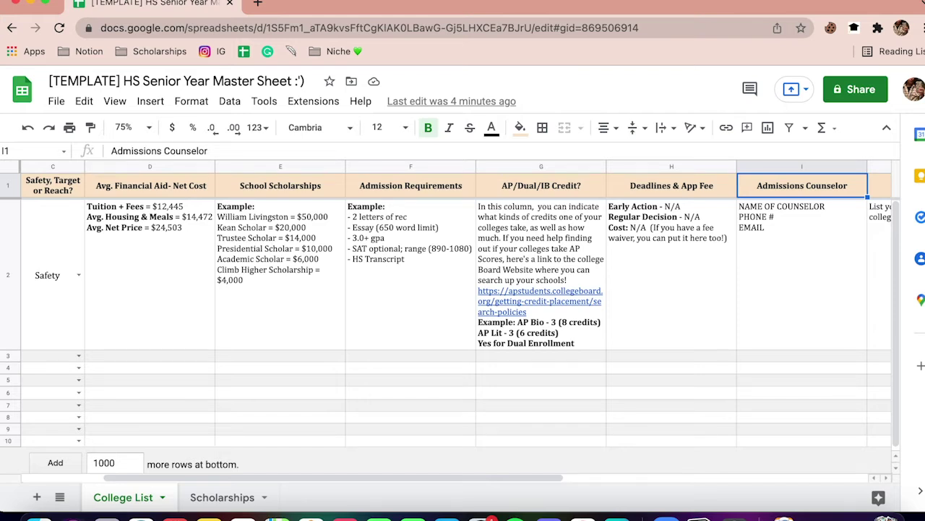
left_click(802, 275)
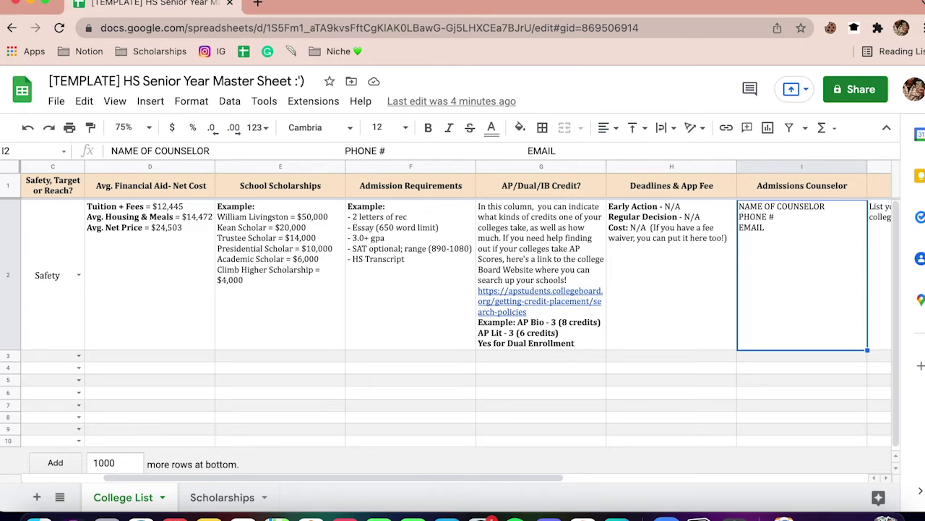
left_click(802, 185)
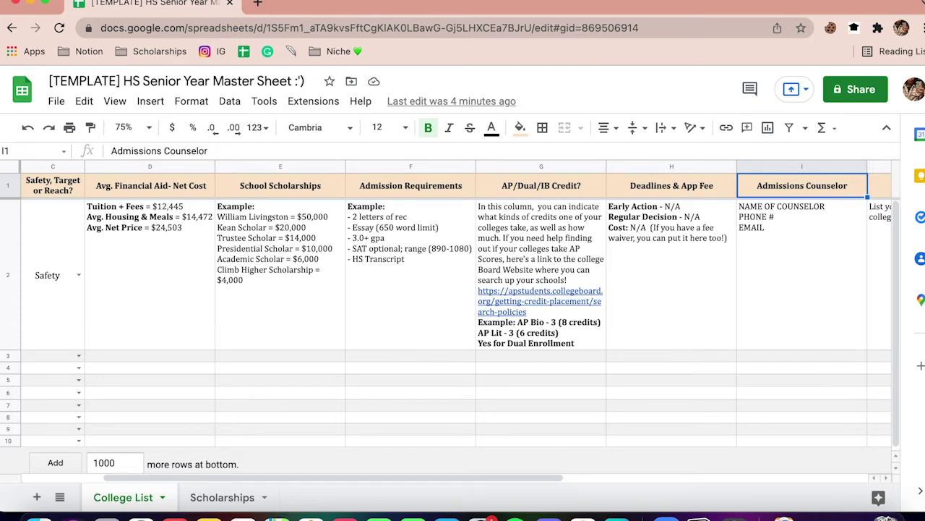
left_click(802, 275)
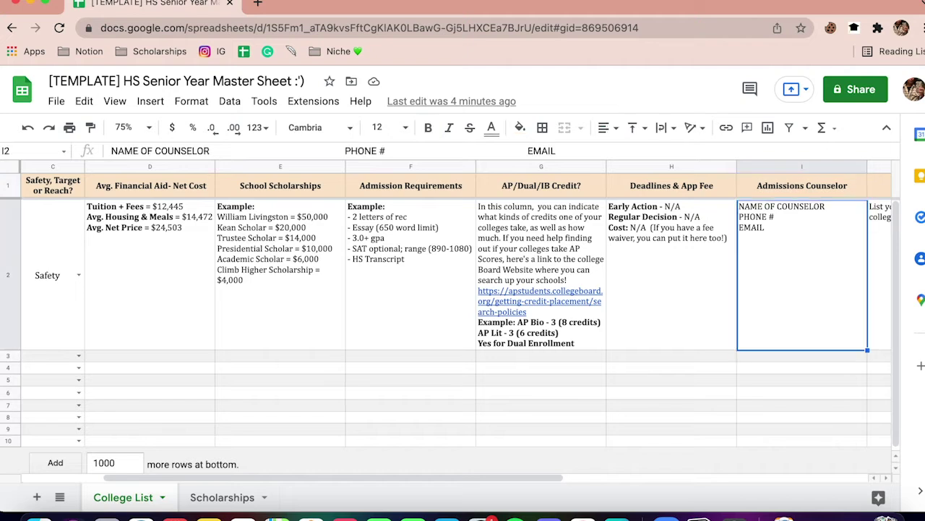
left_click(802, 185)
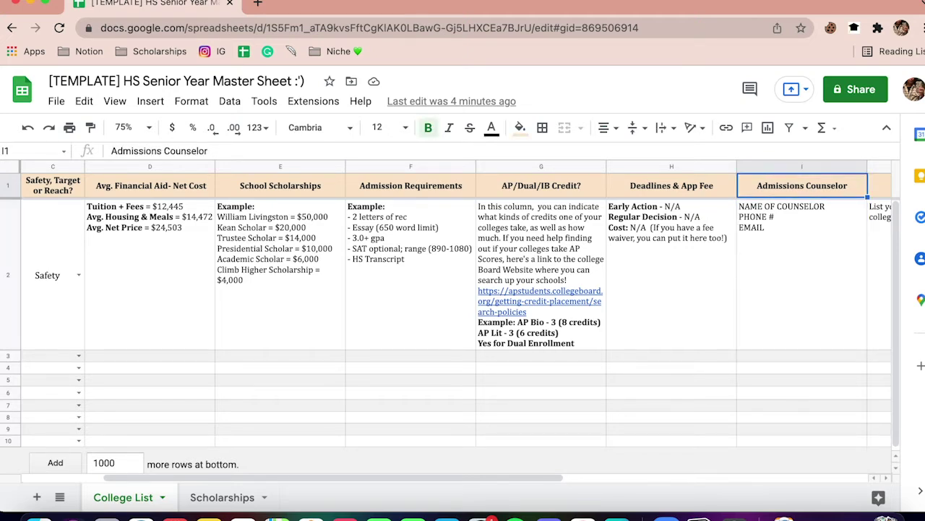
Step through the Pros and Cons columns and read their instruction text
key("Right")
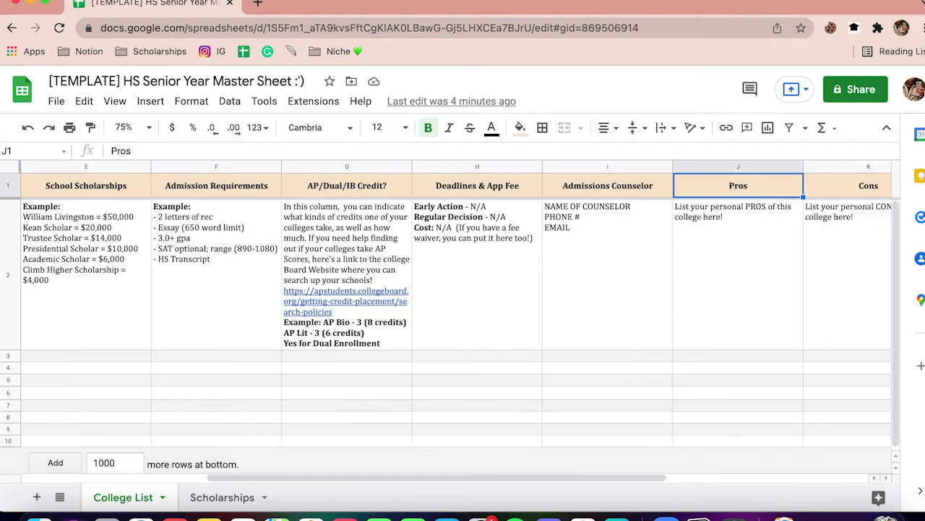
key("Right")
key("Left")
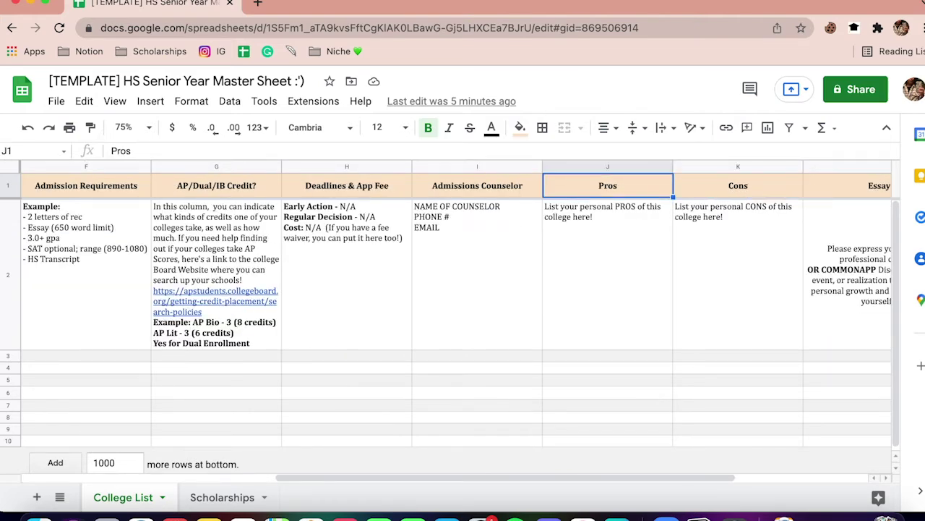
key("Down")
key("Right")
key("Up")
key("Left")
left_click(607, 275)
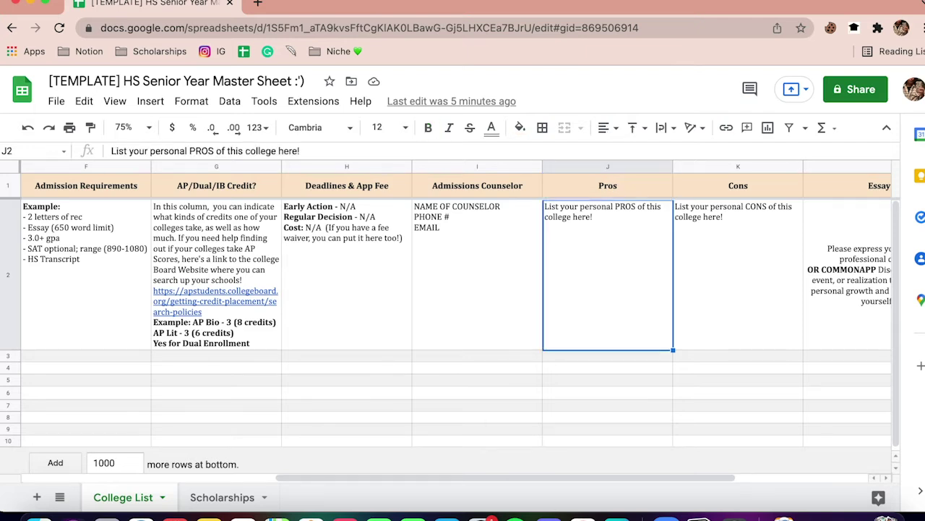
left_click(738, 355)
left_click(738, 274)
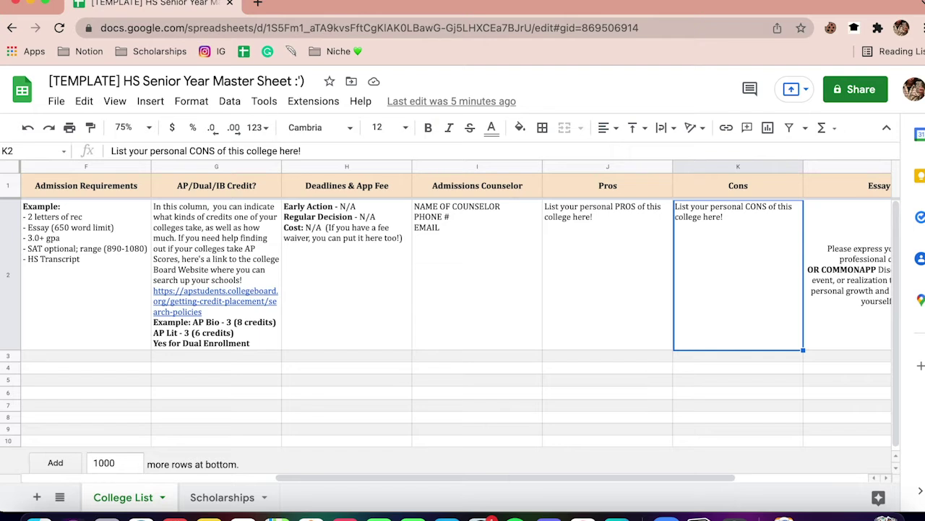
Review the essay prompt, ticked Submitted App? cell and Accepted admissions decision
left_click(890, 275)
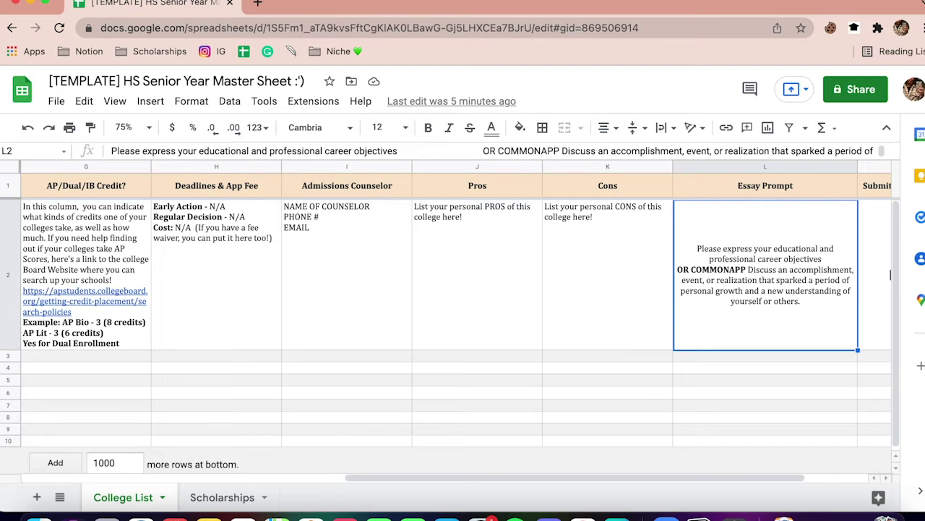
left_click(891, 274)
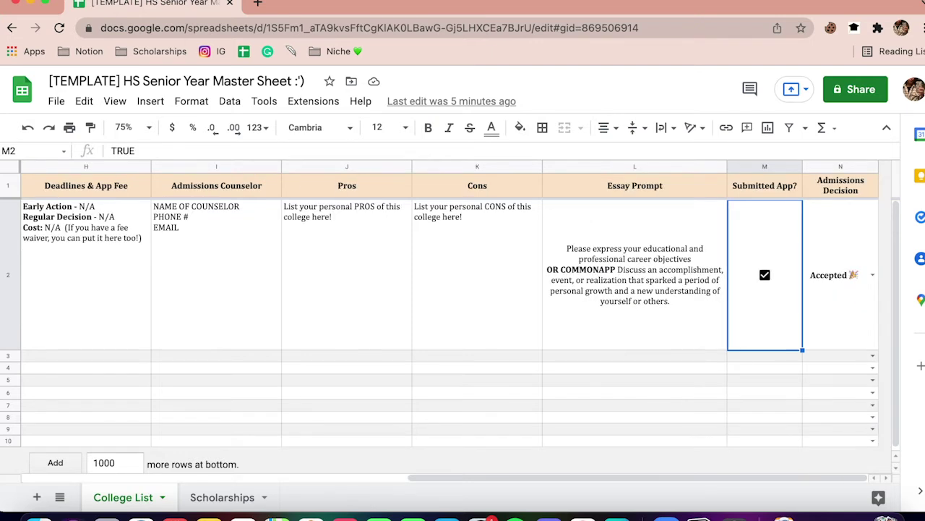
key("Up")
key("Down")
key("Down")
key("Down")
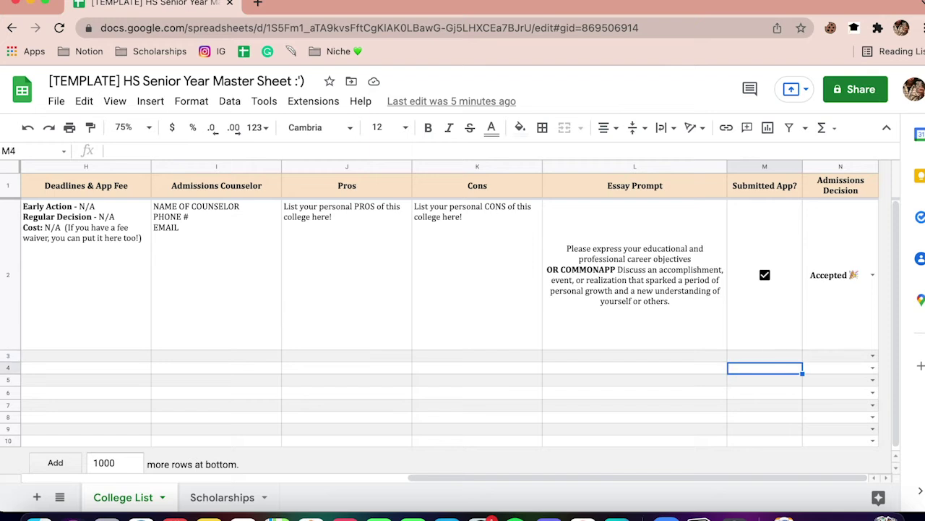
key("Down")
key("Down")
key("Down")
key("Up")
key("Up")
key("Up")
key("Up")
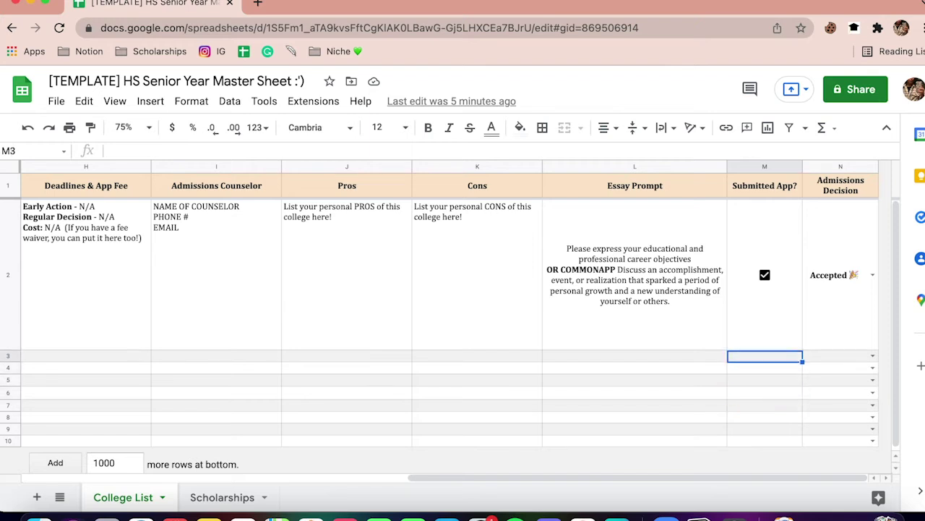
key("Up")
key("Right")
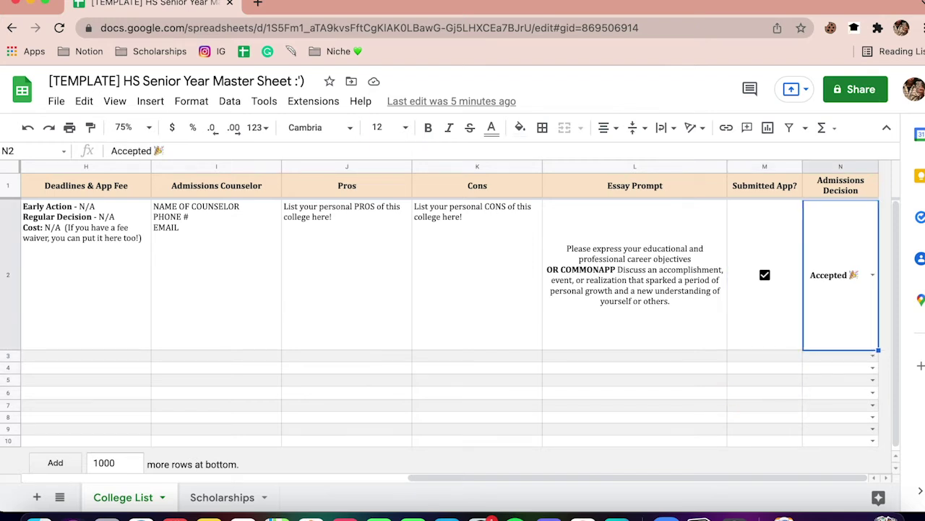
key("Up")
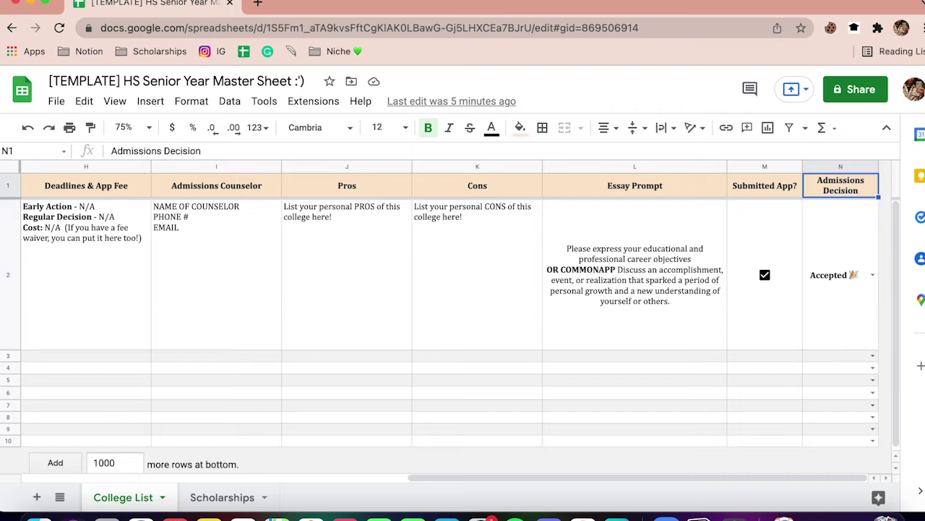
key("Down")
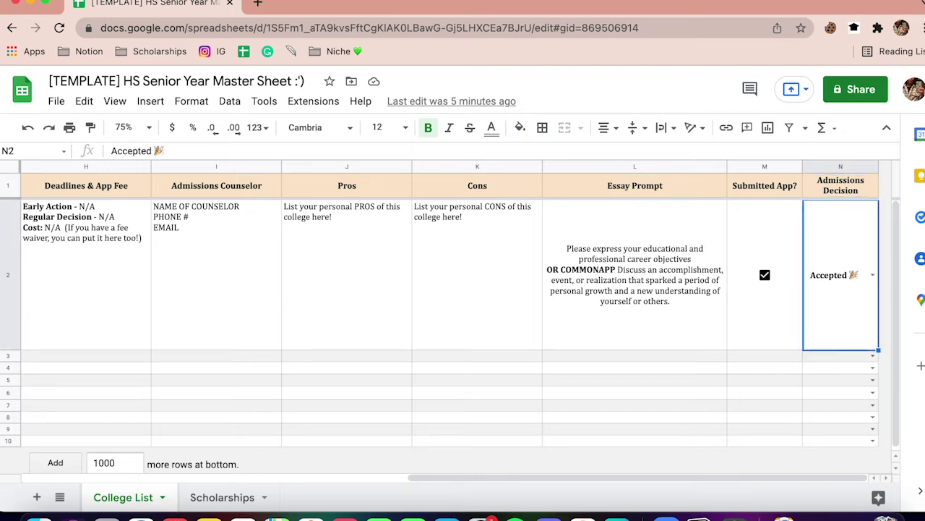
View the Accepted, Waitlisted and Denied choices, leave Accepted unchanged, and go to Scholarships
left_click(873, 275)
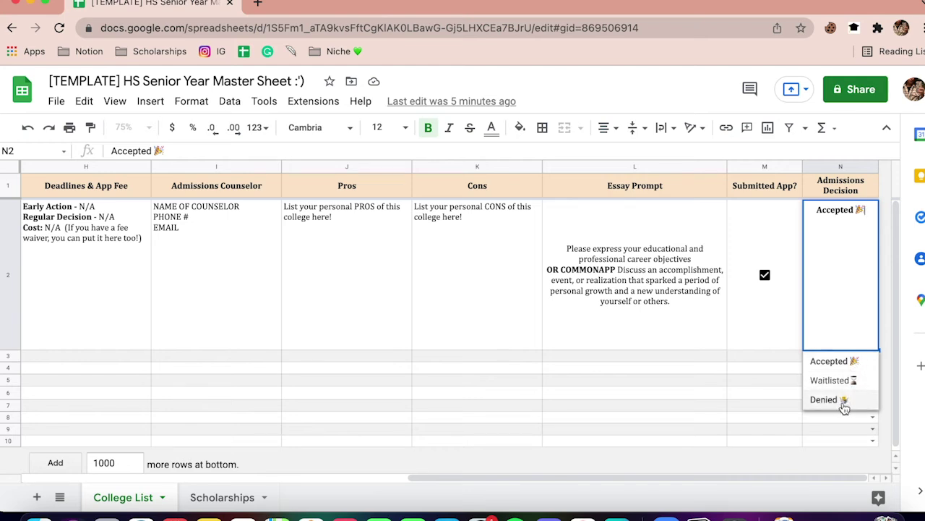
left_click(745, 384)
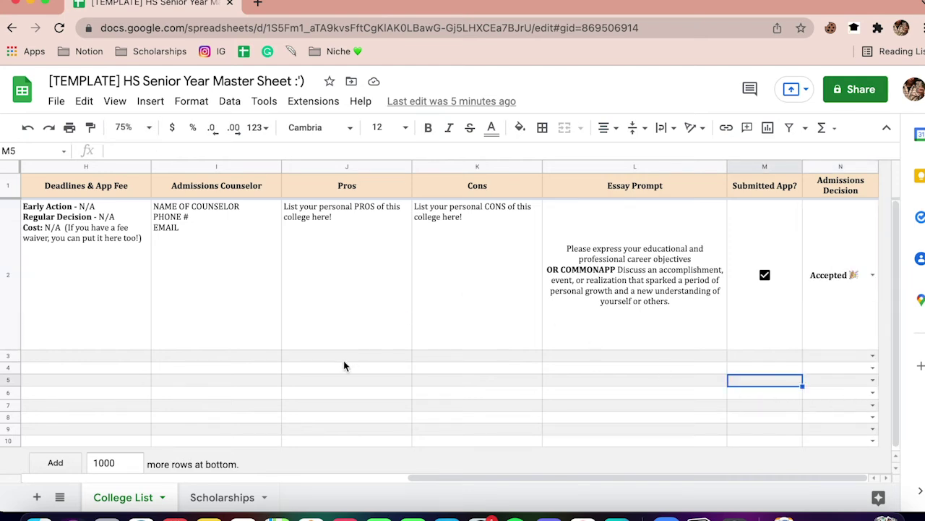
left_click(226, 298)
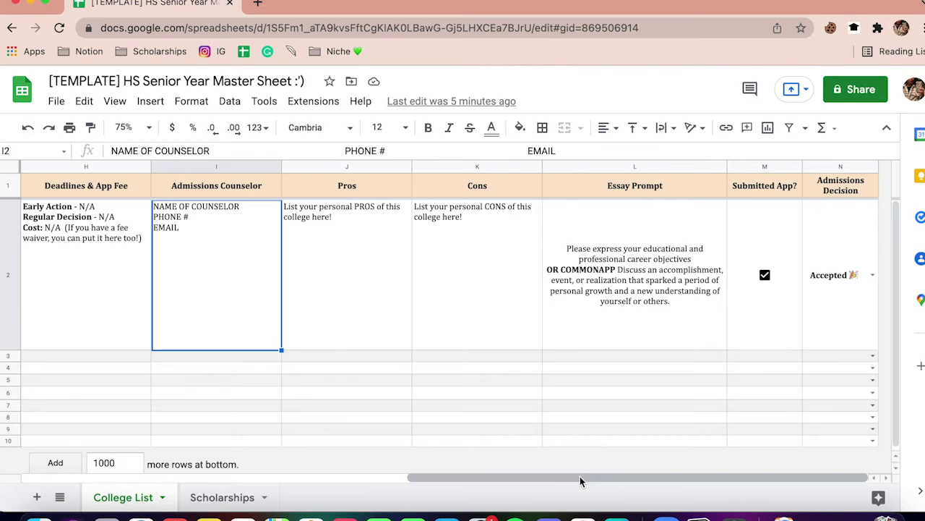
left_click_drag(583, 478, 105, 441)
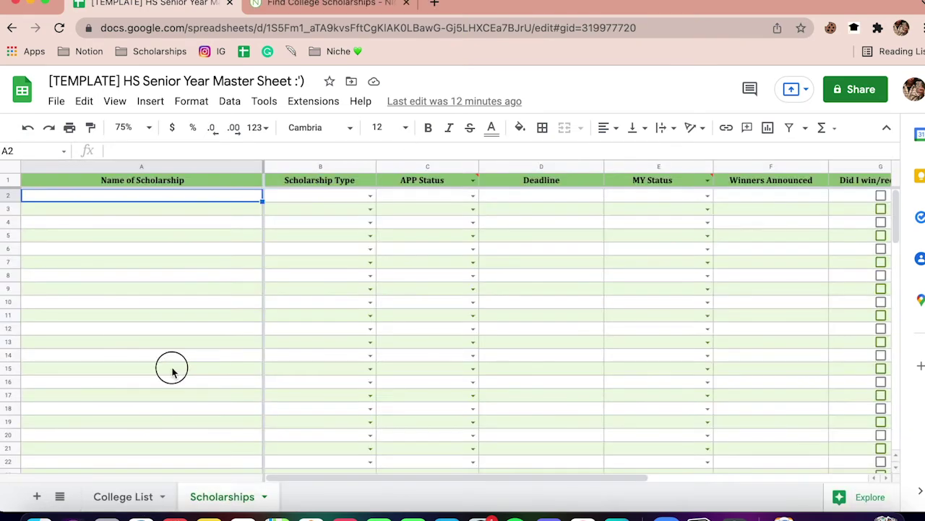
left_click(172, 371)
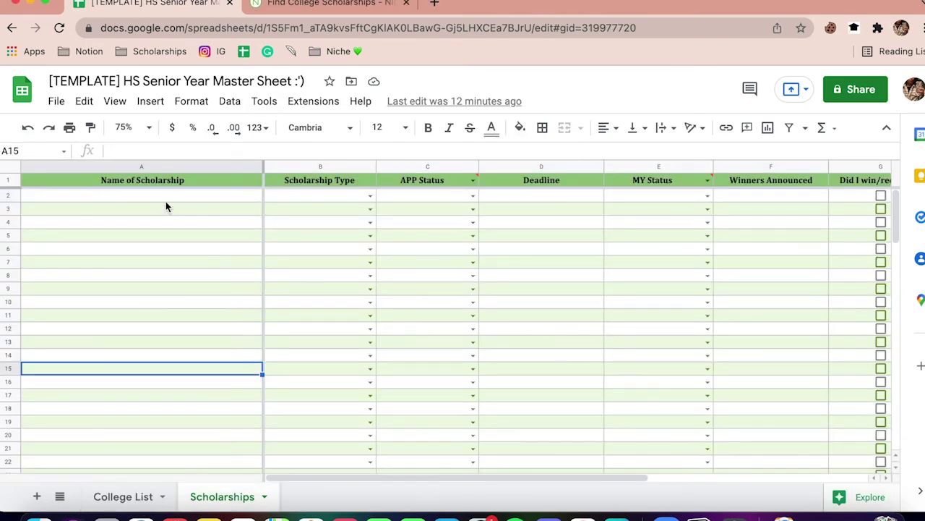
left_click_drag(165, 199, 166, 208)
left_click(165, 223)
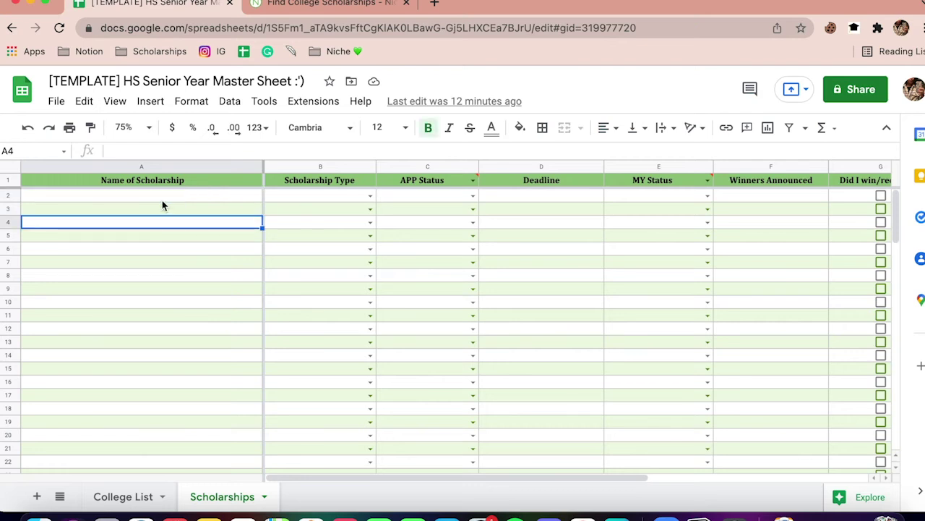
left_click(160, 200)
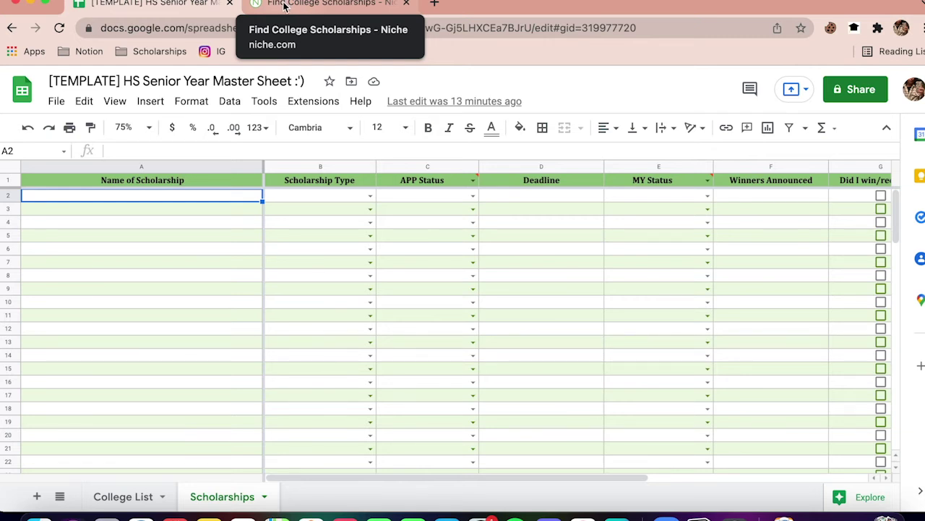
left_click(330, 6)
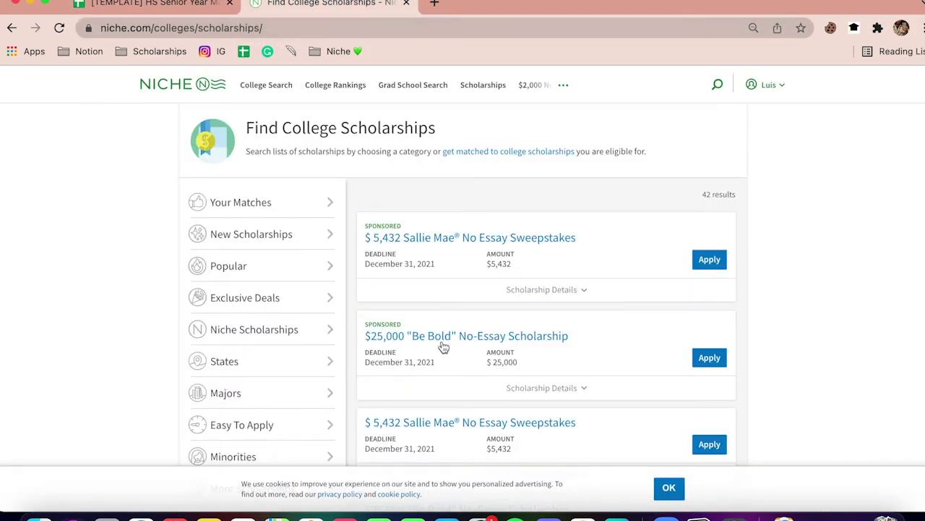
Open the $2,222 No Essay 'You Deserve It' Scholarship from the Niche list
scroll(593, 325, "down", 2)
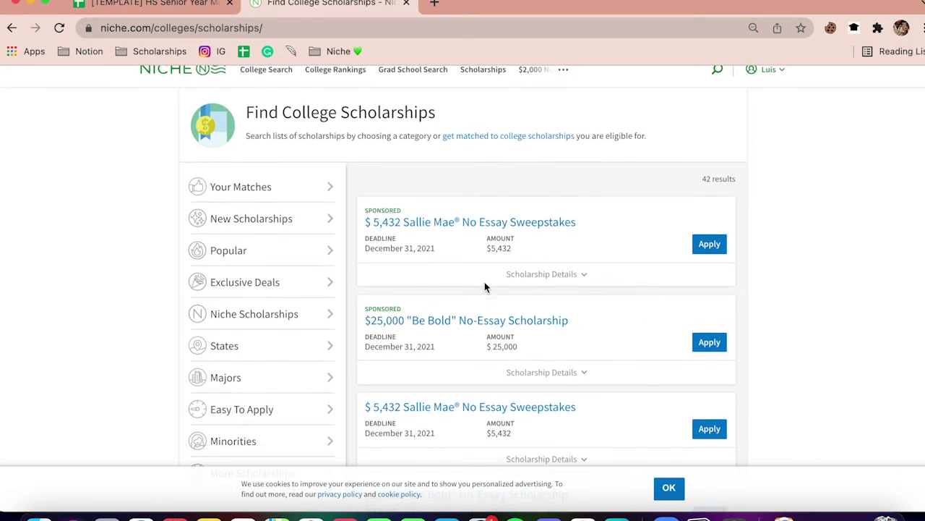
scroll(502, 283, "down", 3)
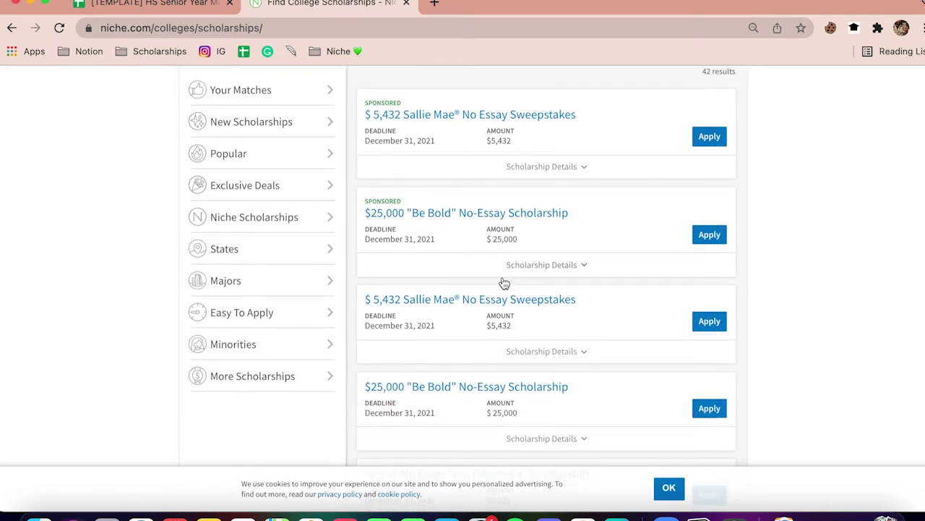
scroll(480, 365, "down", 4)
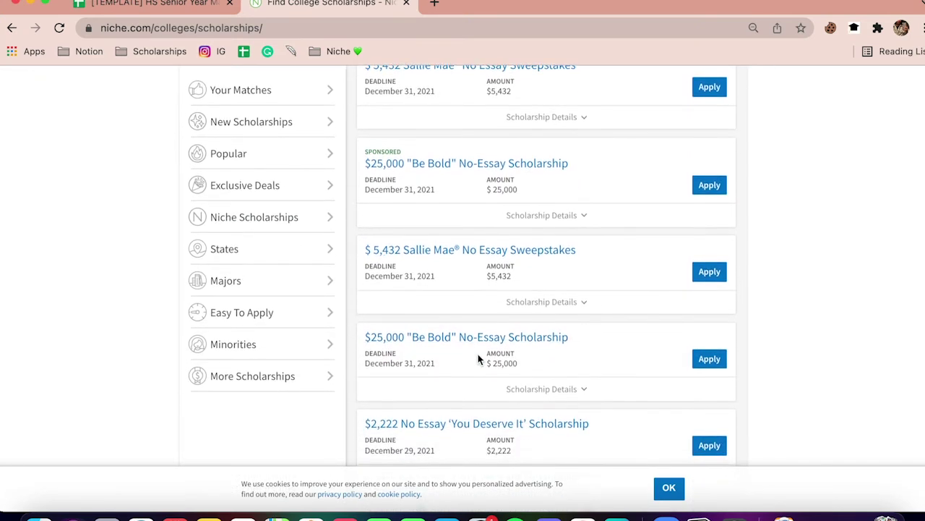
left_click(476, 331)
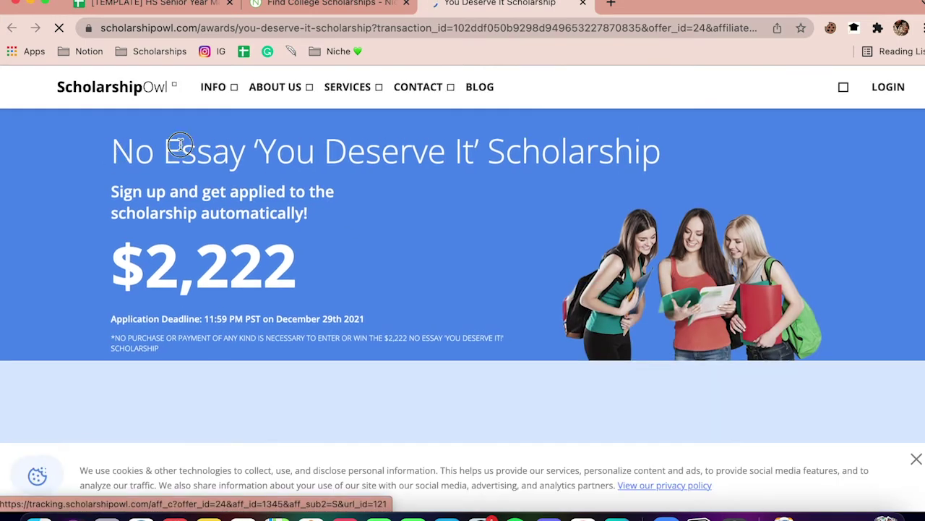
Copy the scholarship's full title and return to the master sheet
triple_click(607, 130)
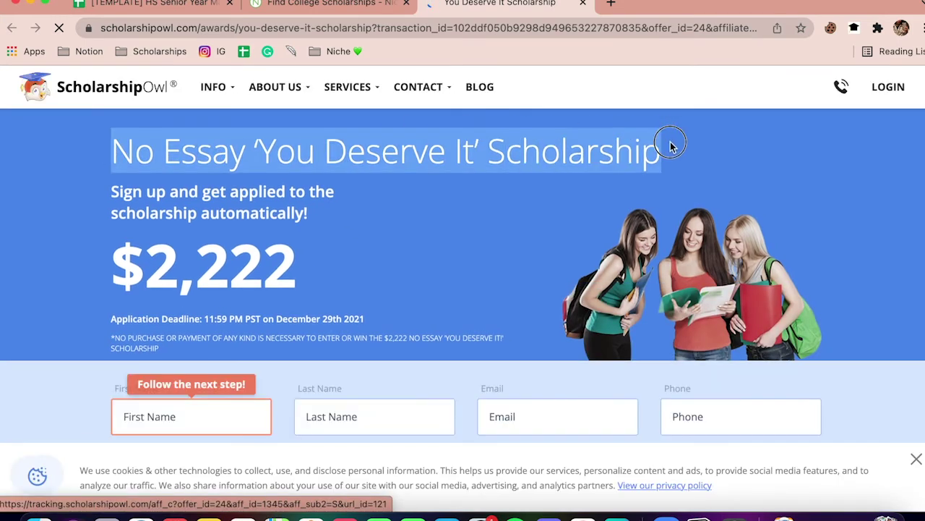
right_click(608, 155)
left_click(629, 182)
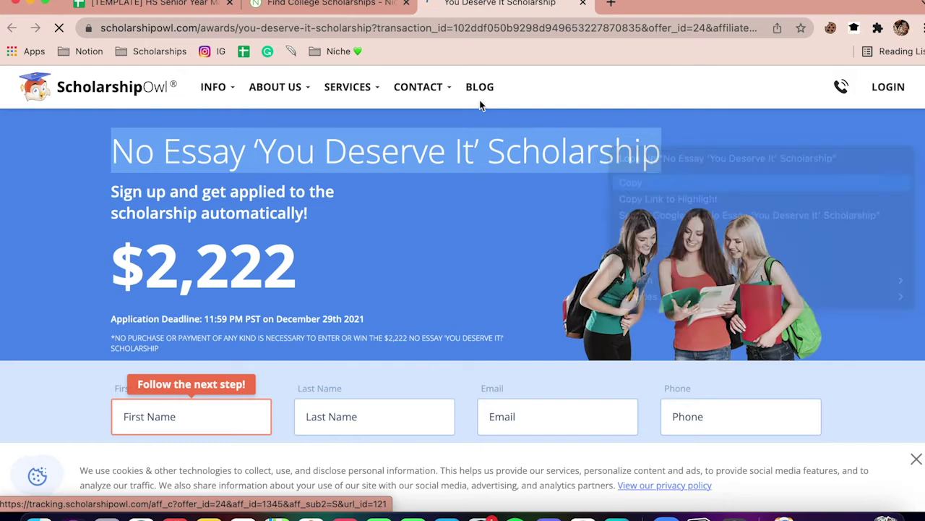
left_click(153, 4)
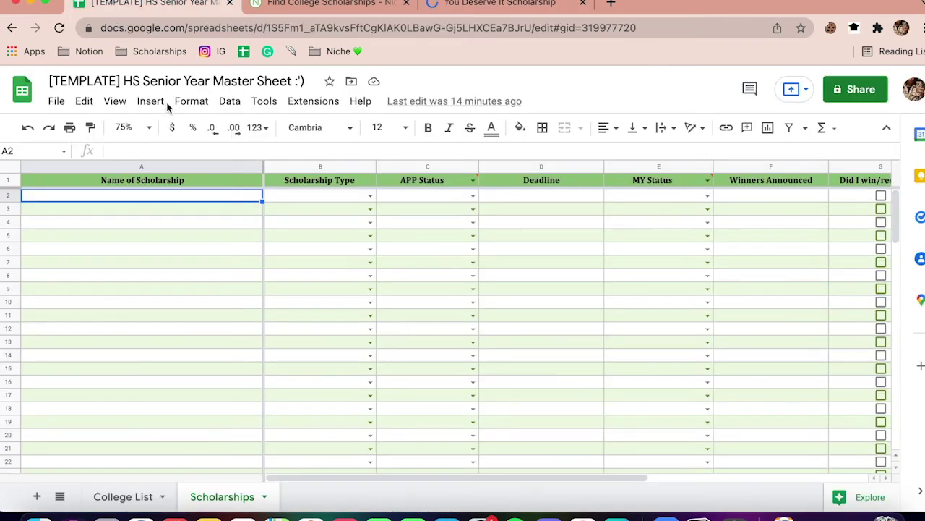
Paste the scholarship title into A2 and set its type to Random
double_click(163, 201)
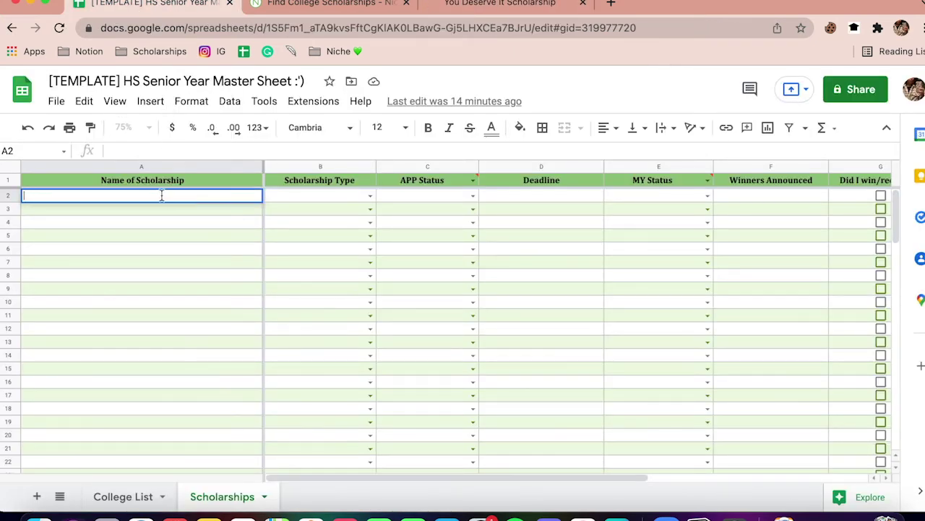
key("super+v")
key("Tab")
left_click(370, 196)
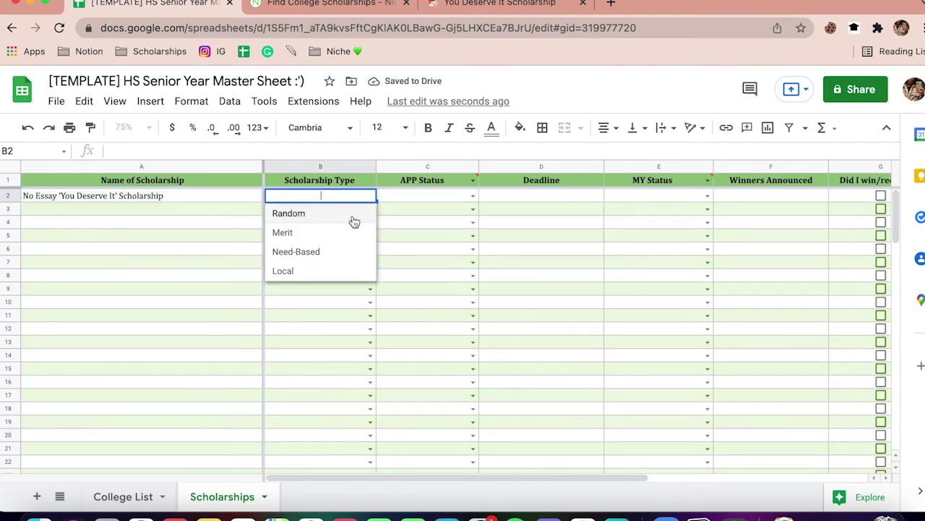
left_click(353, 217)
left_click(436, 196)
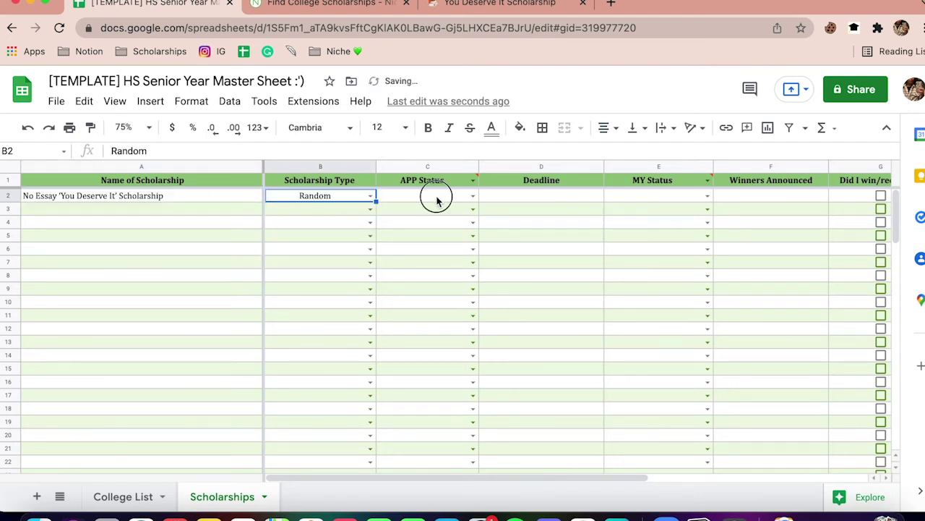
left_click(370, 196)
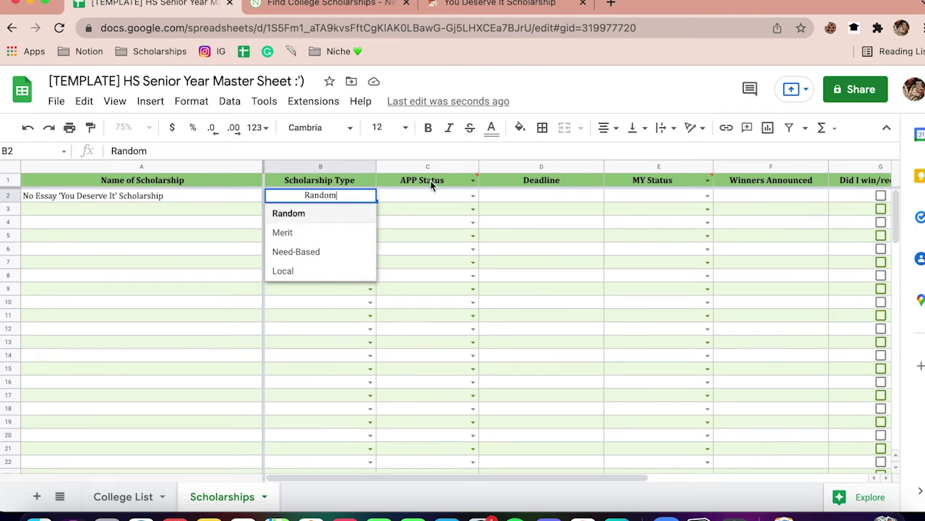
Check the scholarship page and set the application status in C2 to OPEN
left_click(472, 196)
left_click(475, 196)
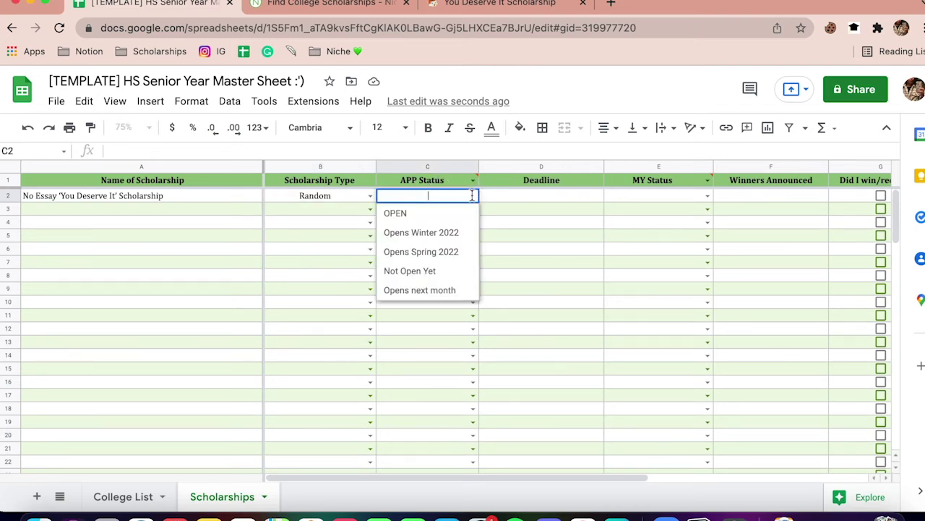
left_click(456, 9)
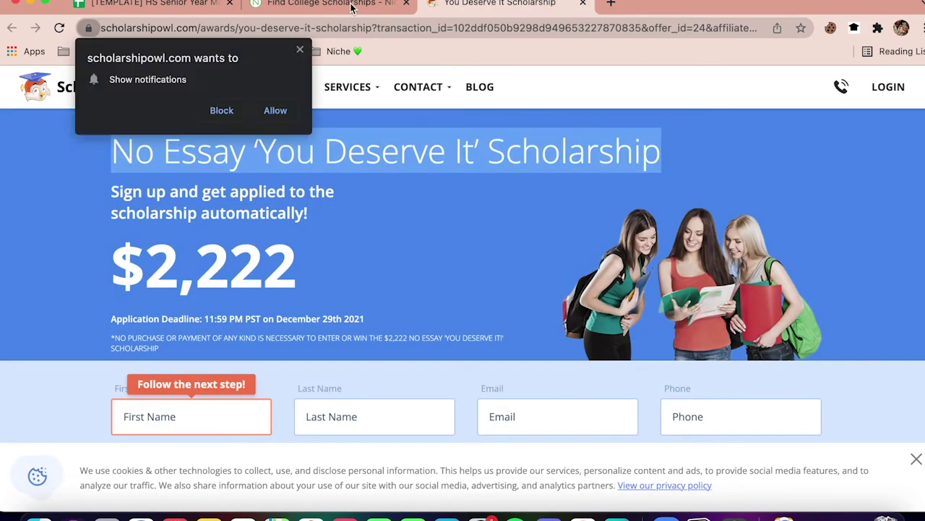
left_click(358, 6)
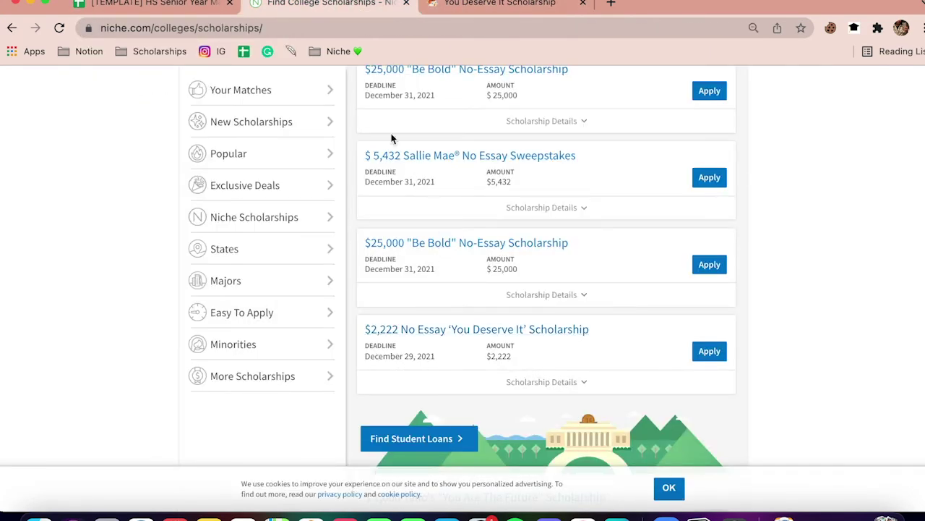
left_click(194, 6)
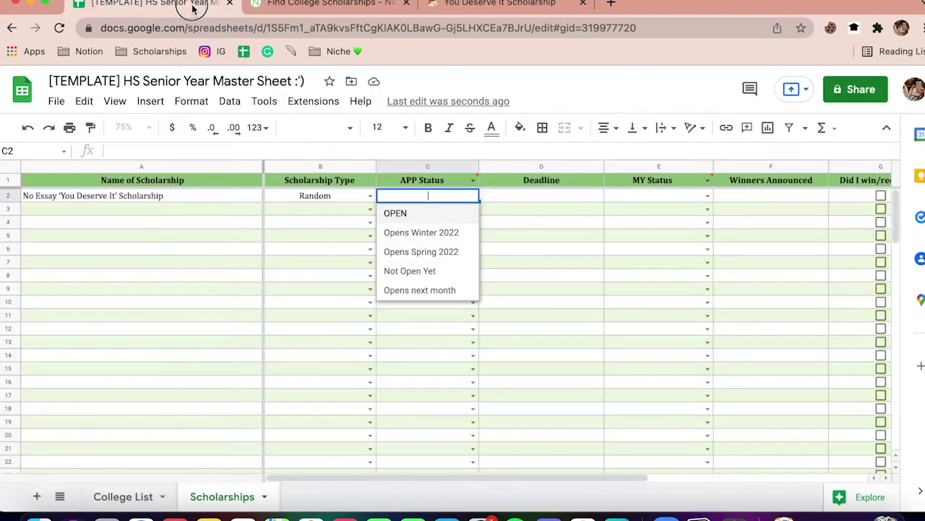
left_click(436, 192)
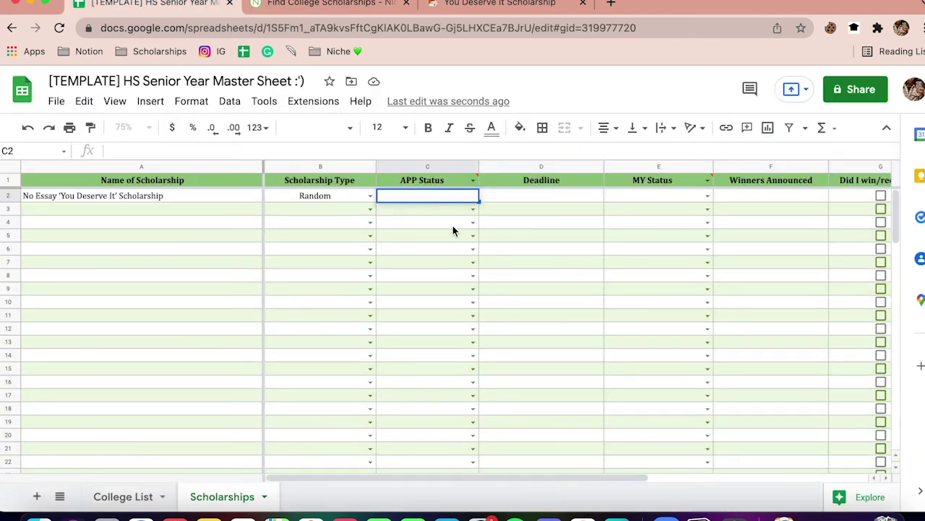
left_click(453, 225)
left_click(472, 197)
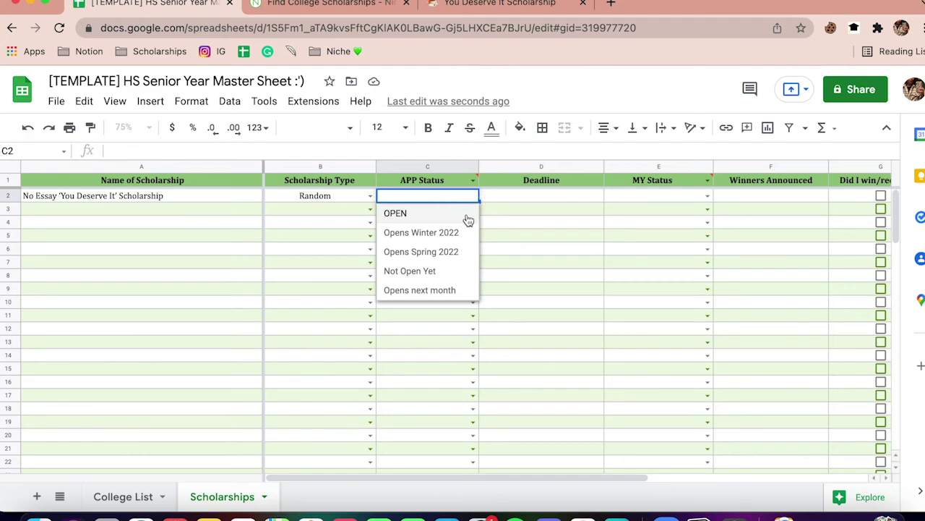
left_click(469, 211)
left_click(506, 197)
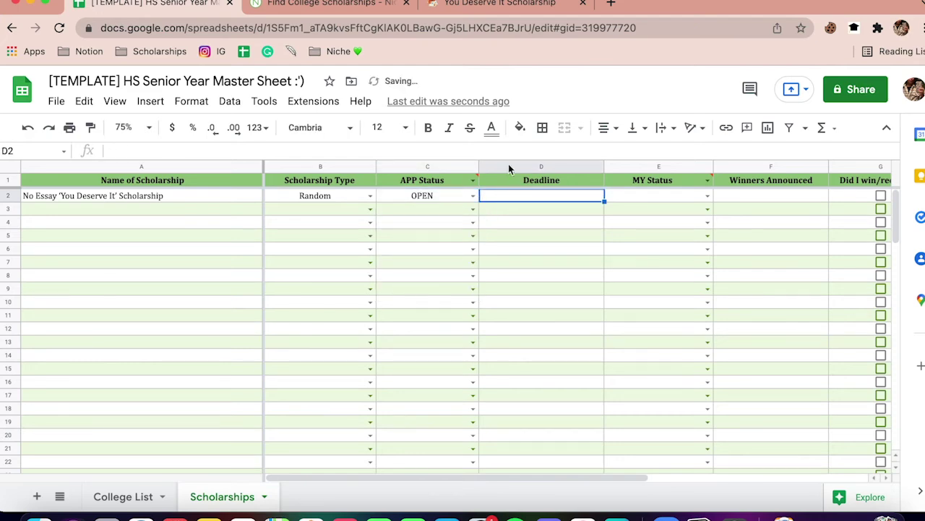
Check the deadline on the Niche listing and set my status in E2 to Interested
left_click(467, 4)
left_click(280, 4)
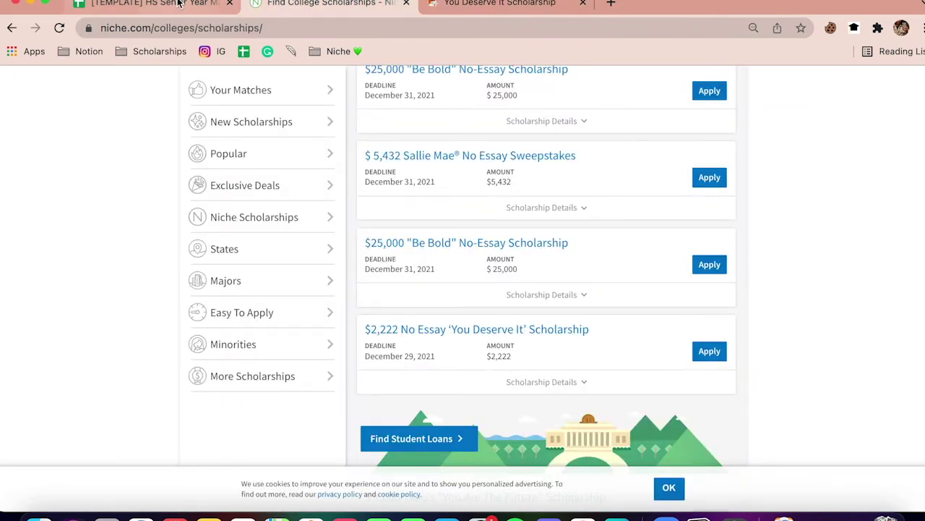
key("ctrl+shift+Tab")
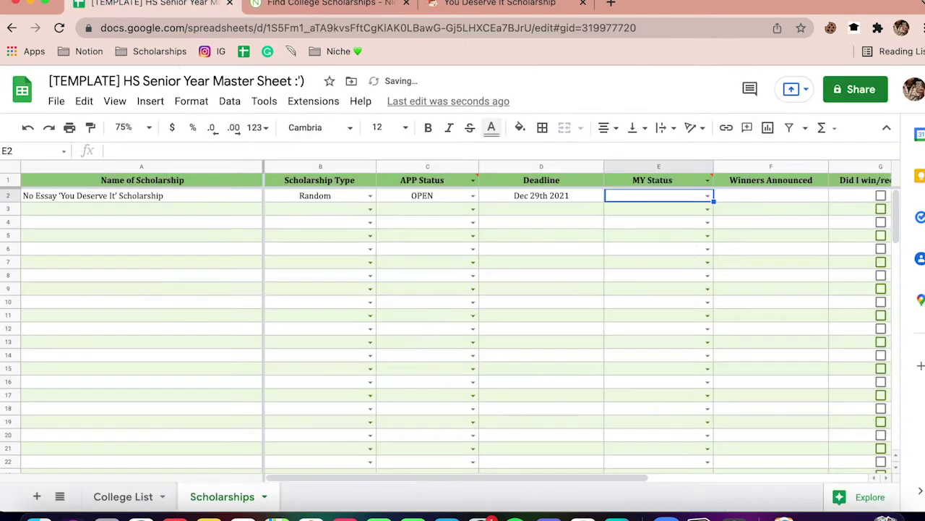
left_click(708, 197)
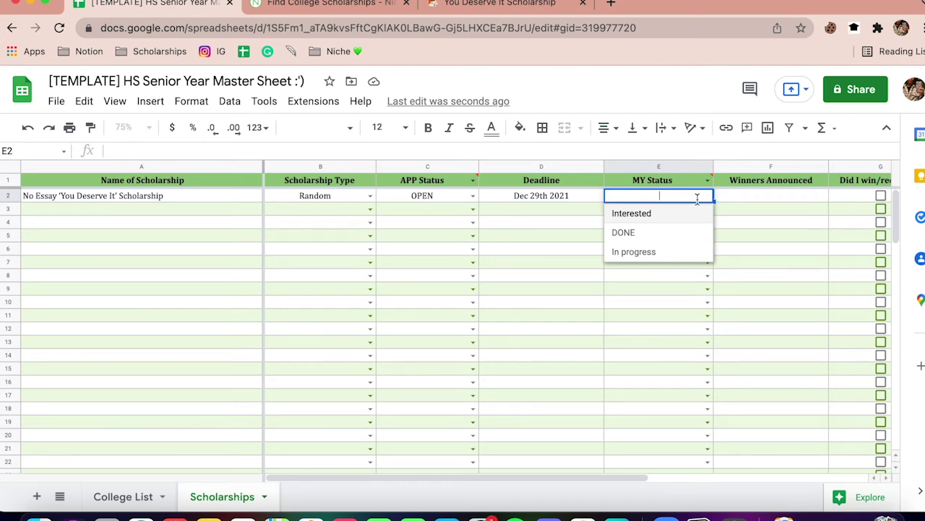
key("Tab")
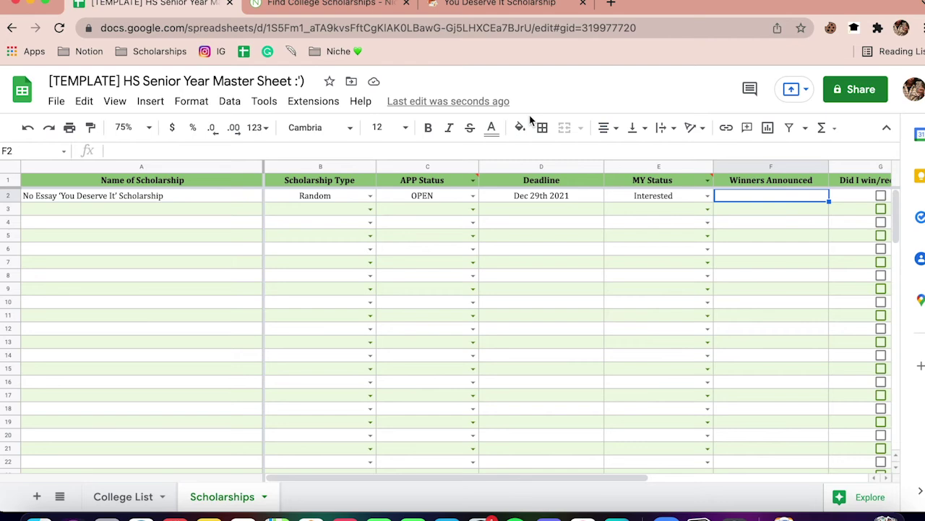
Select the January 10th, 2022 draw date on the scholarship page for the Winners Announced cell
key("ctrl+shift+Tab")
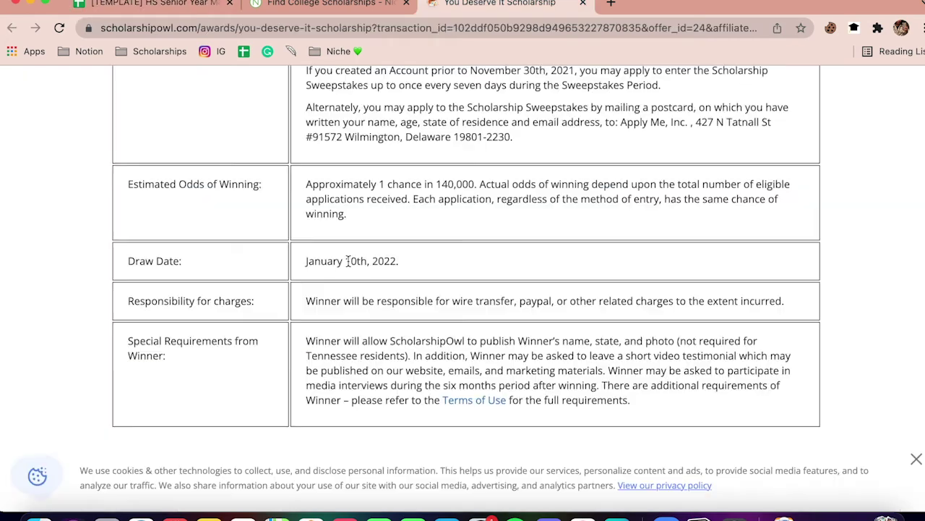
left_click_drag(412, 261, 299, 266)
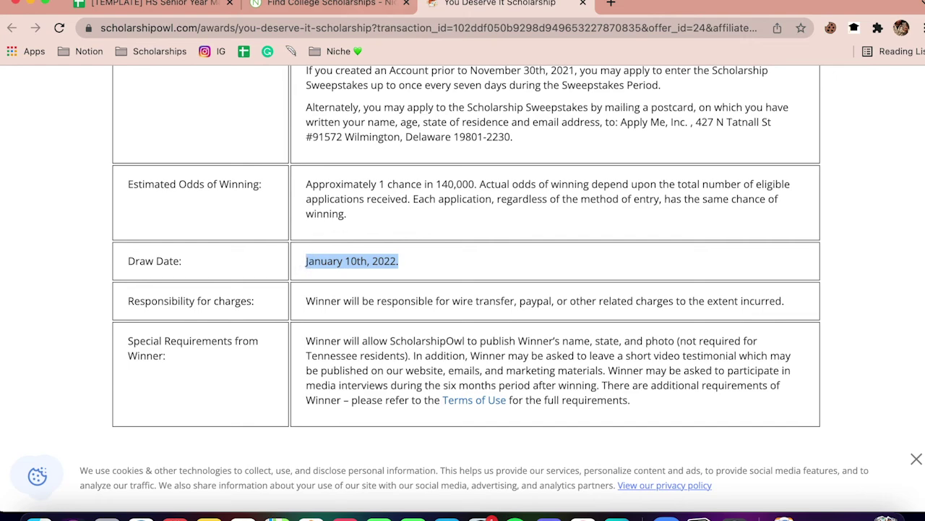
left_click(144, 4)
left_click(788, 202)
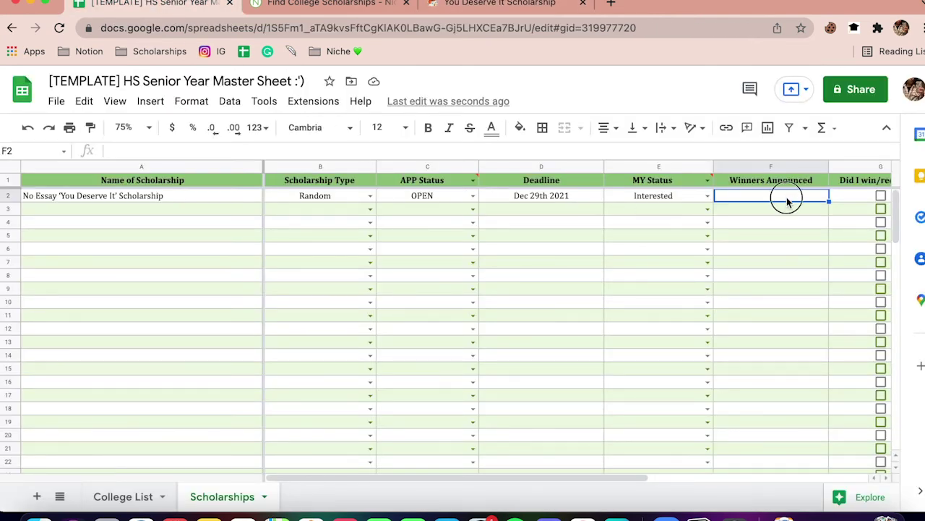
Paste January 10th, 2022 into F2 and enter the 2222 award amount in H2
double_click(784, 198)
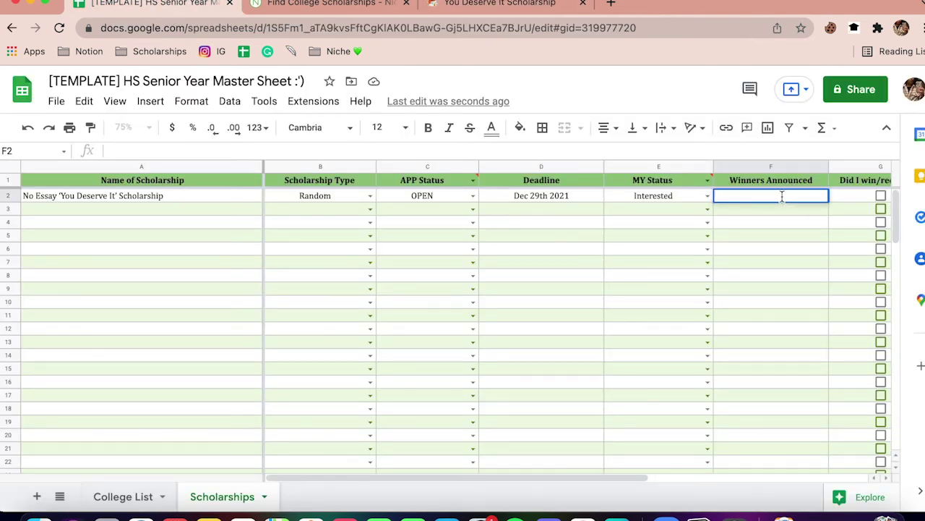
key("ctrl+v")
key("Return")
key("Right")
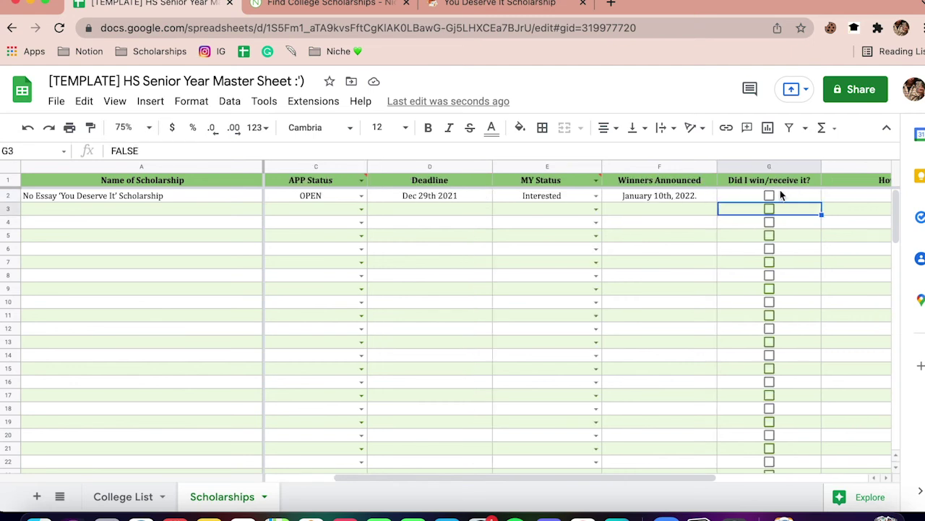
key("Right")
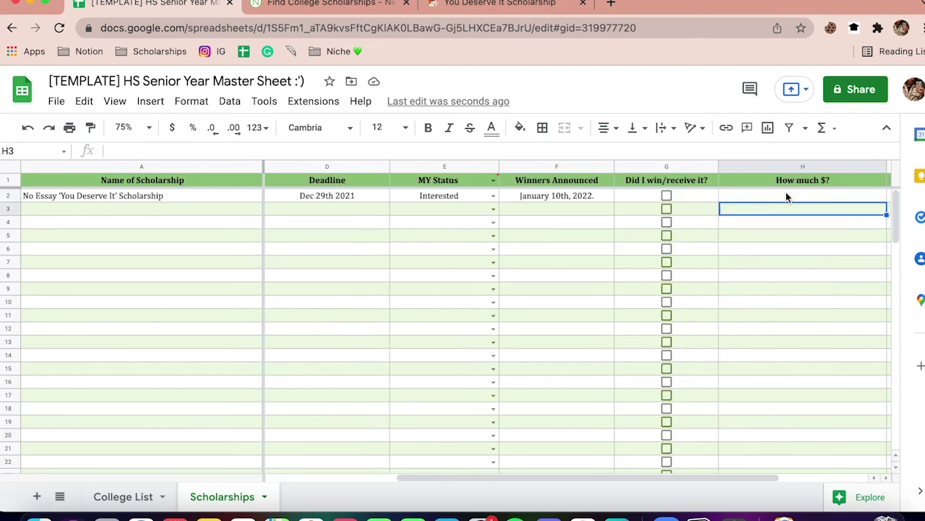
key("Right")
left_click(592, 201)
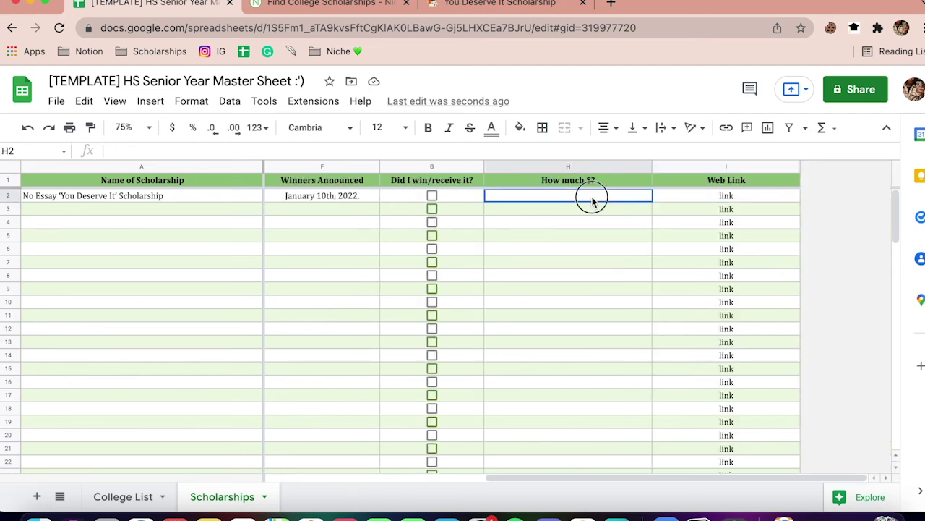
left_click(465, 6)
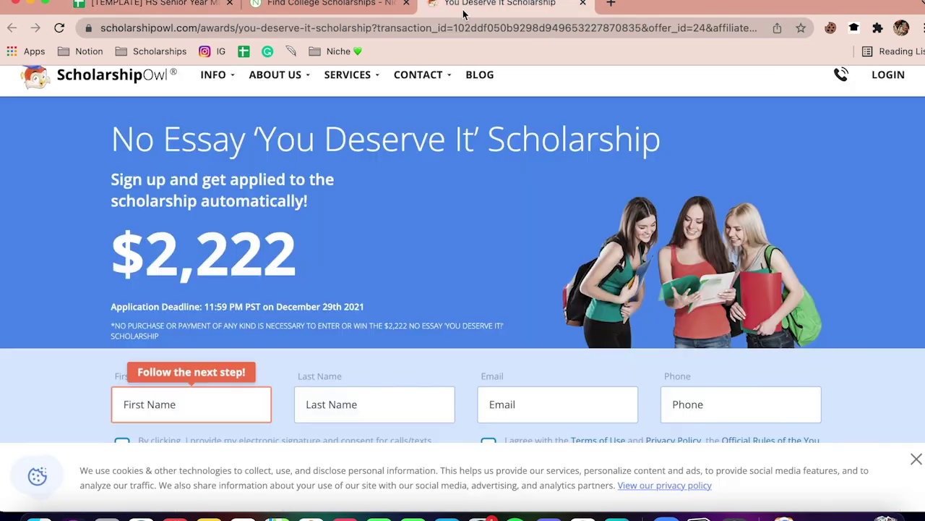
left_click(191, 7)
type("2222")
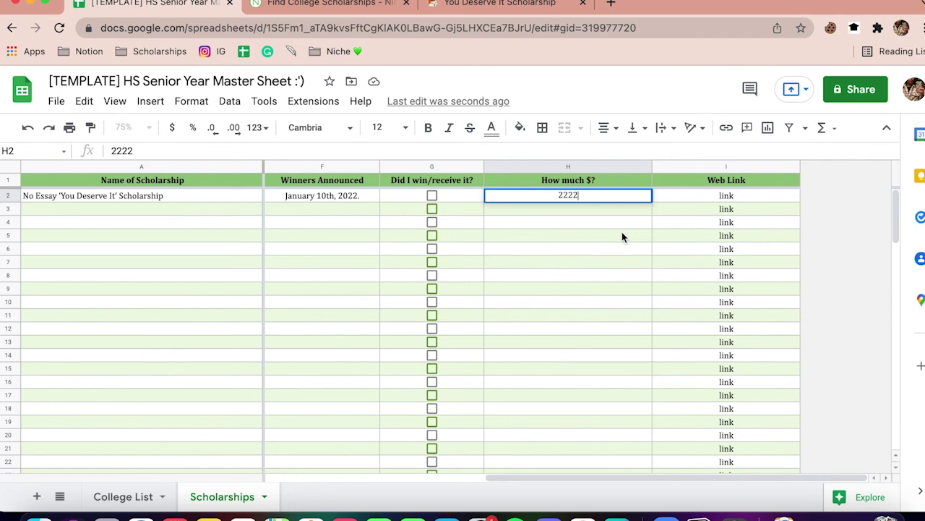
left_click(711, 196)
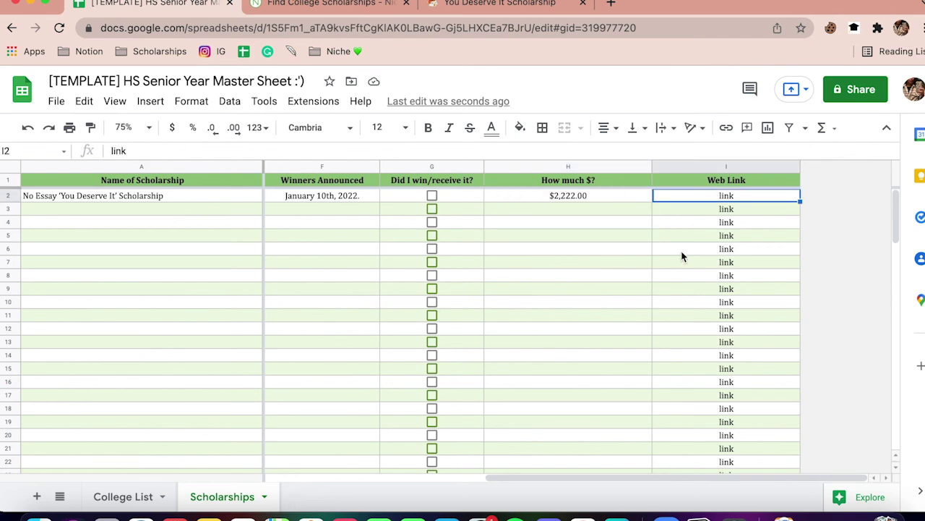
Link I2 to the ScholarshipOwl scholarship page URL and open the link to test it
key("super+k")
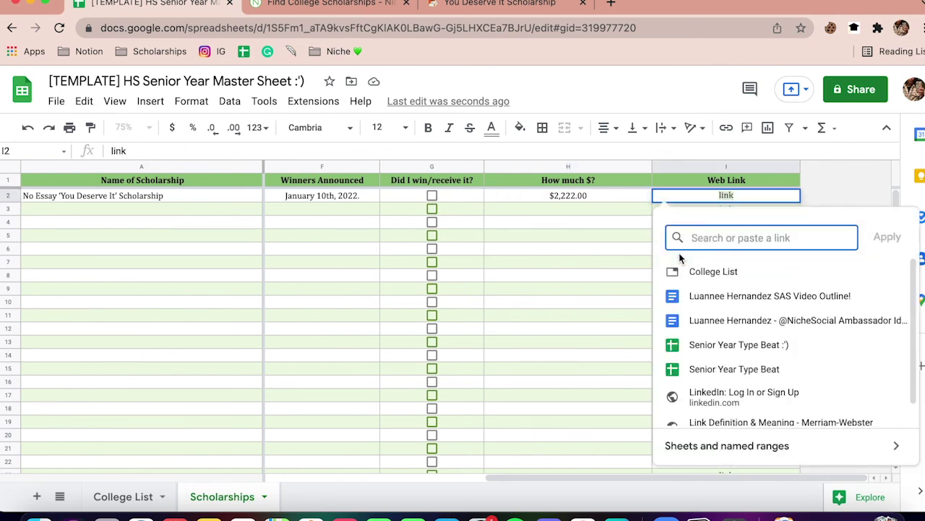
left_click(492, 3)
left_click(427, 28)
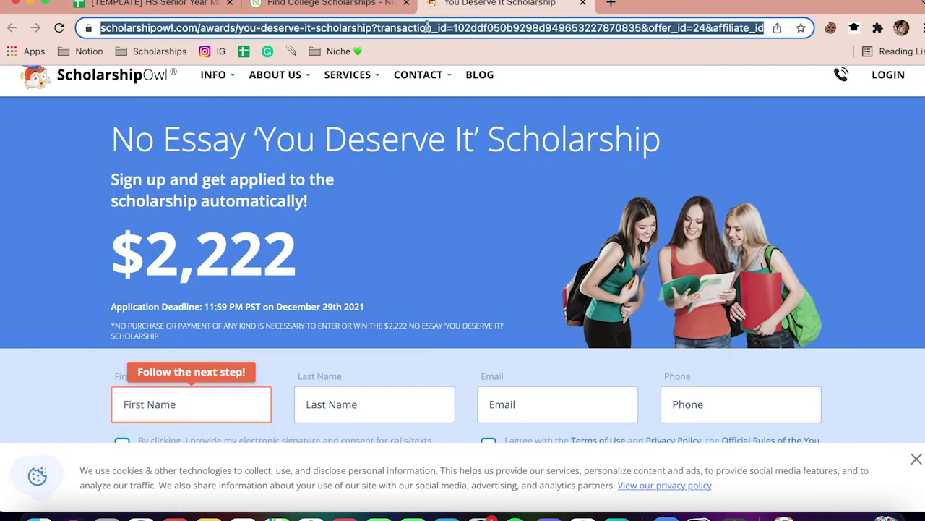
left_click(151, 4)
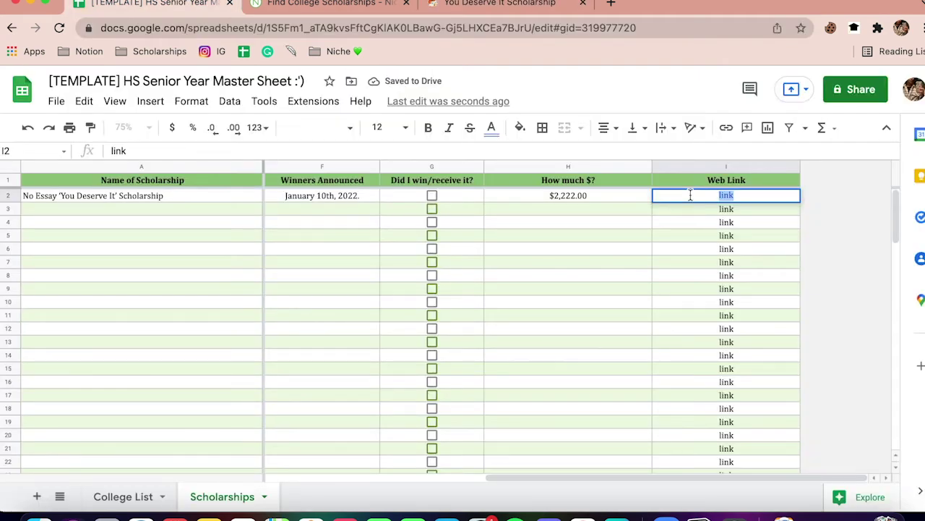
key("super+k")
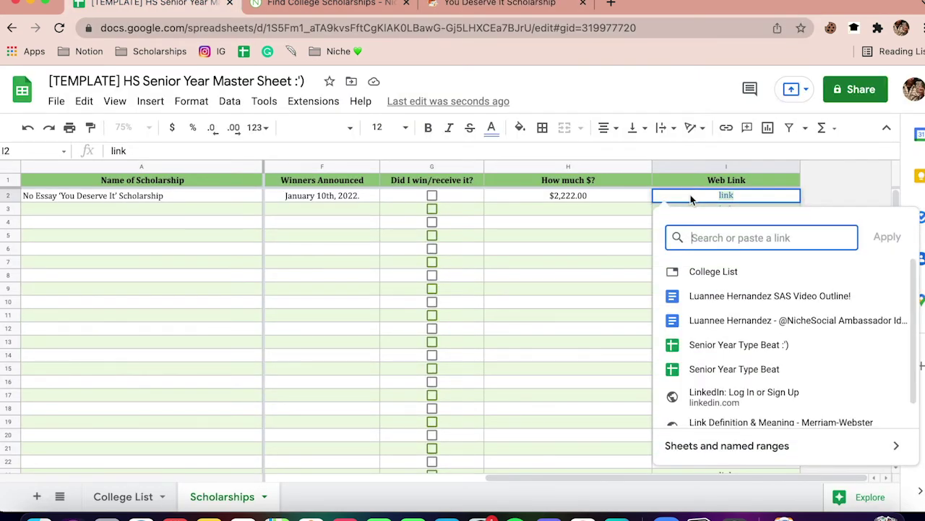
key("super+v")
key("Return")
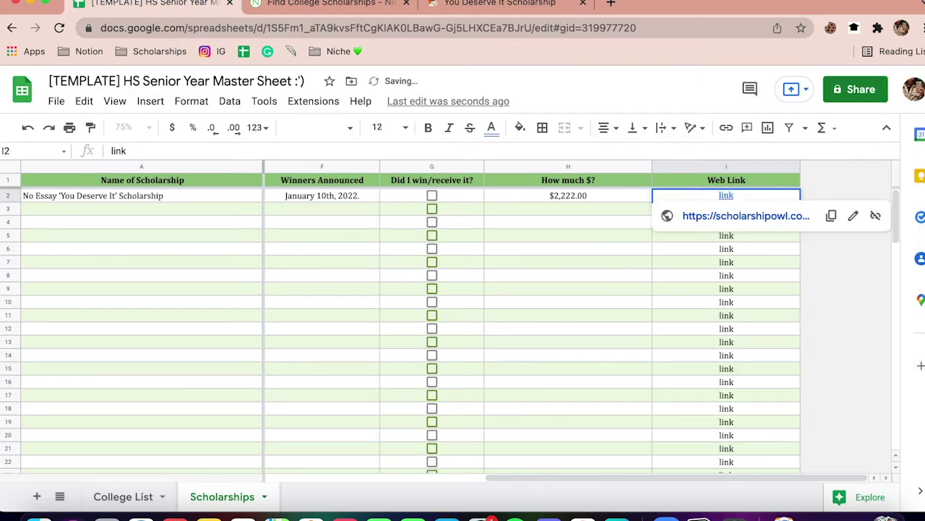
left_click(601, 289)
left_click(728, 198)
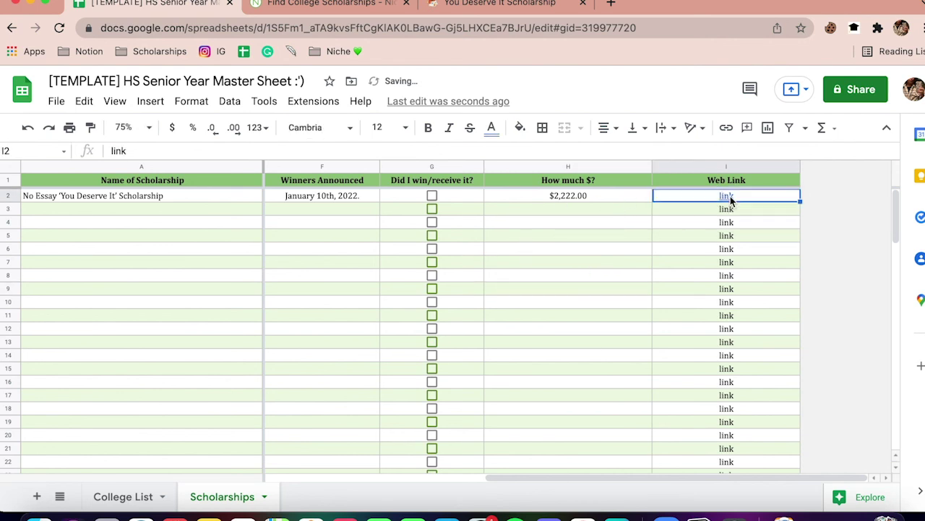
left_click(727, 199)
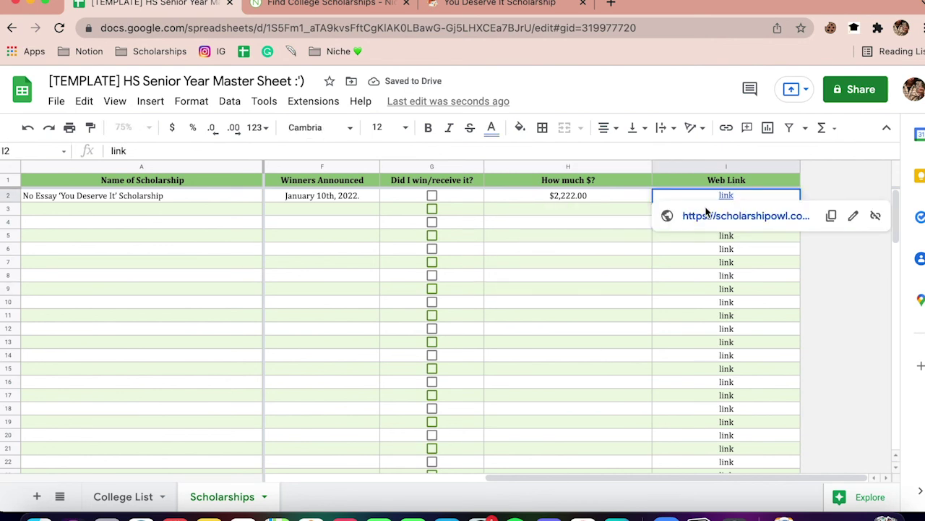
left_click(705, 218)
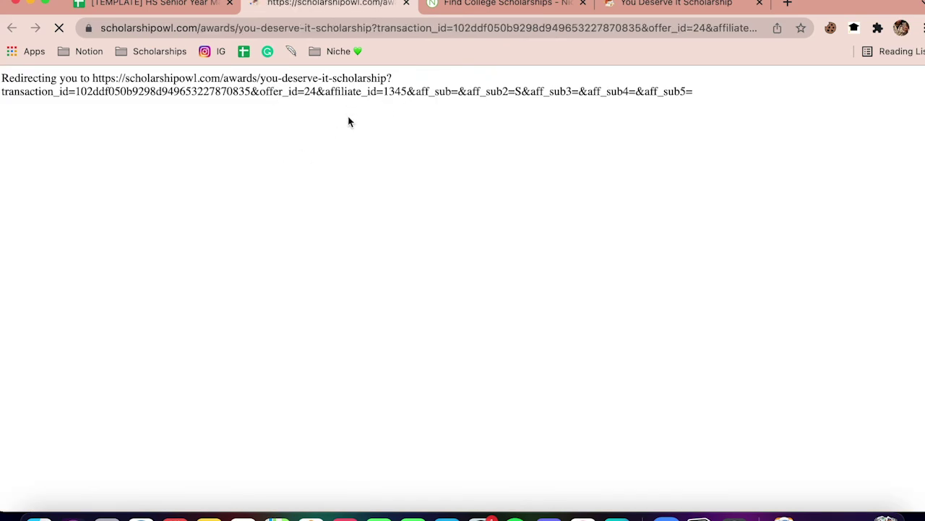